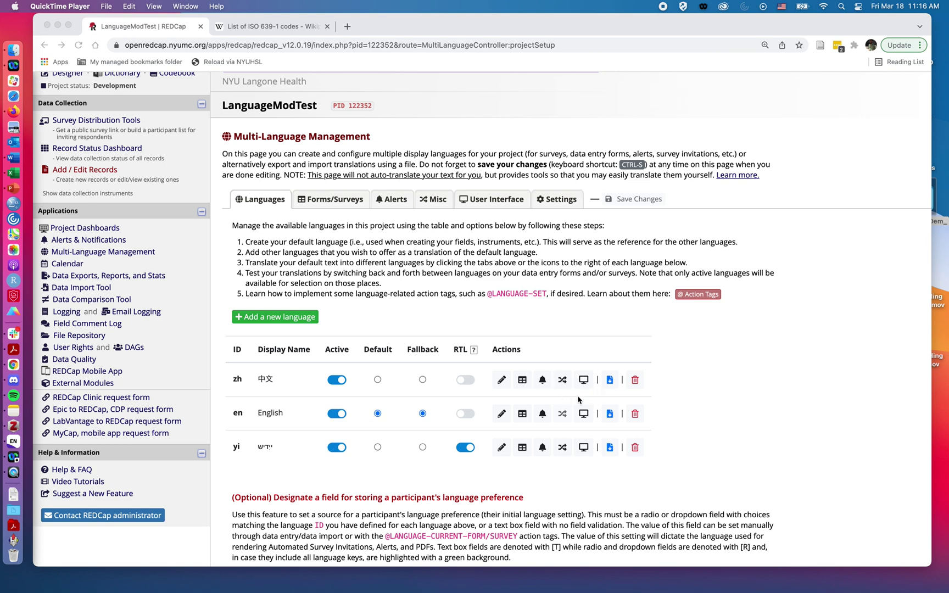
On the Forms/Surveys settings, turn on Form 1's Data Entry and Survey toggles for English and save
scroll(584, 385, "down", 2)
scroll(585, 385, "up", 2)
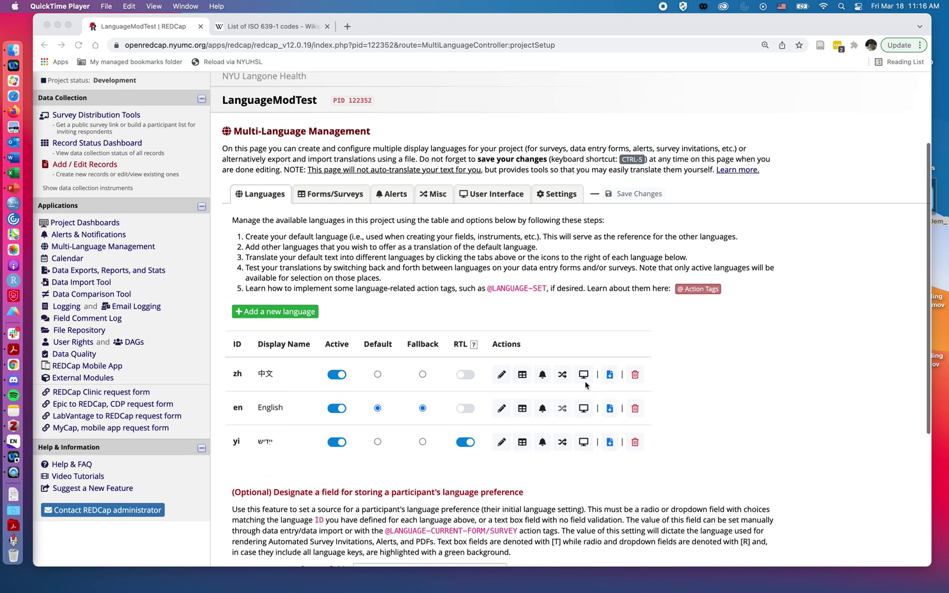
left_click(320, 209)
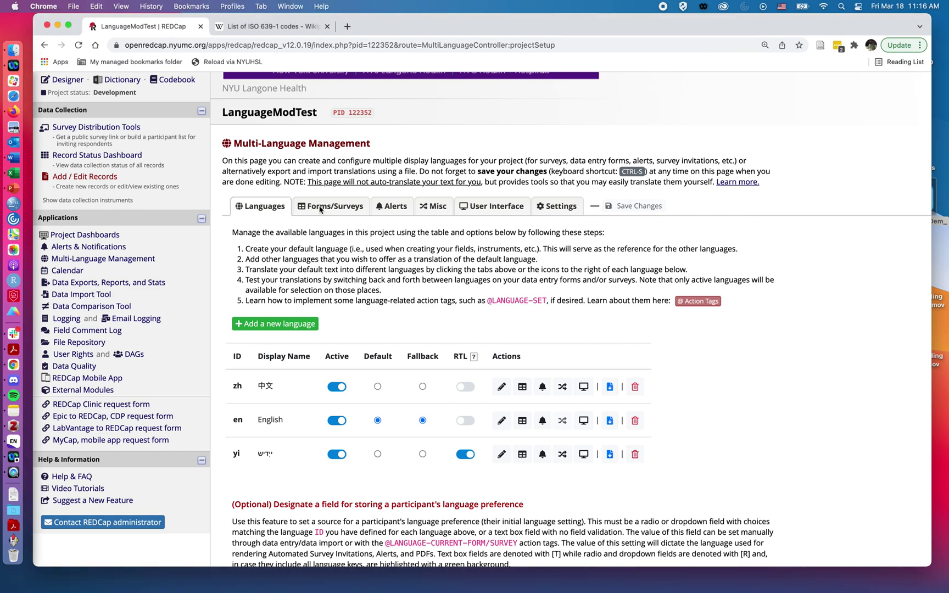
left_click(319, 208)
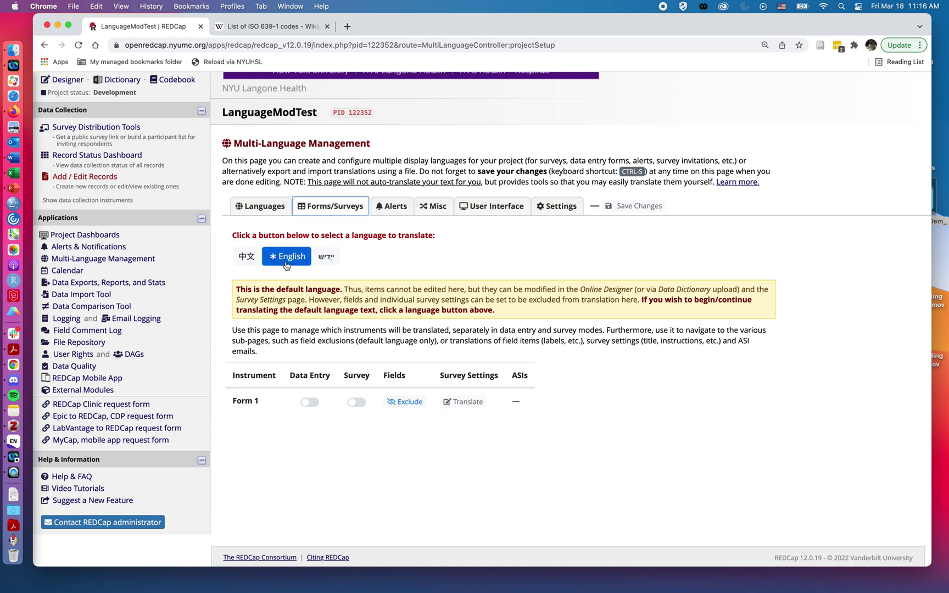
left_click(311, 404)
left_click(358, 404)
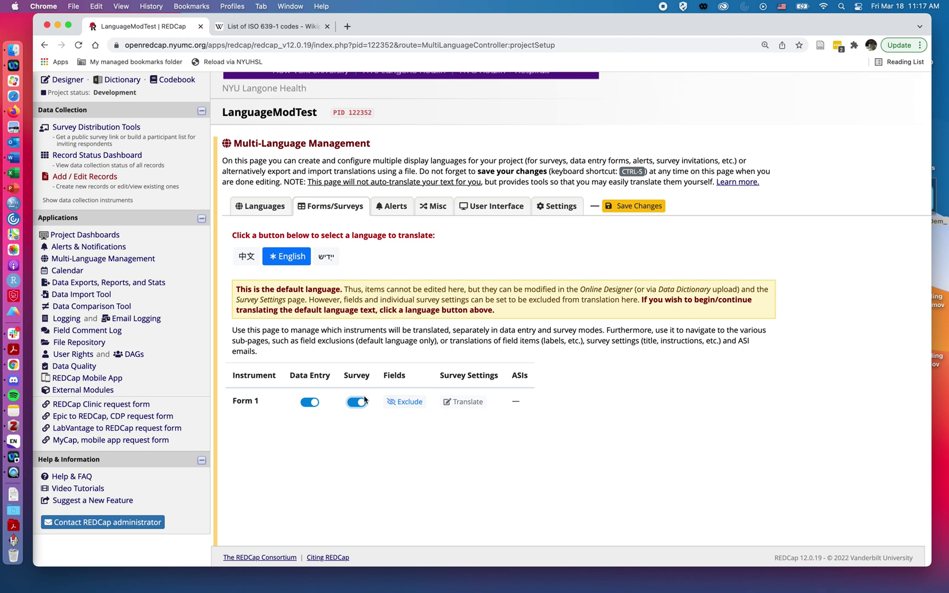
left_click(645, 204)
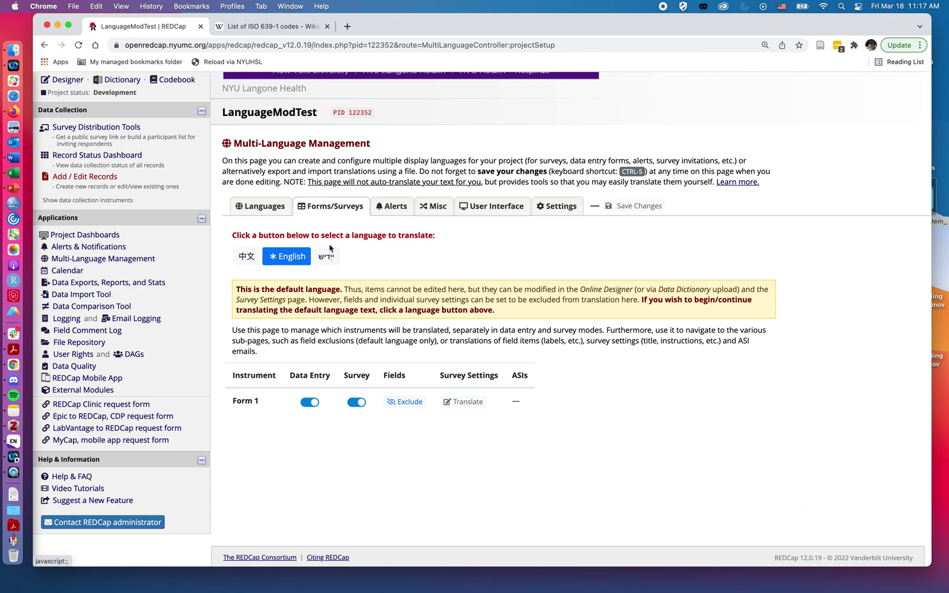
Enable Form 1 for Data Entry and Survey in 中文 (Chinese) and save with Ctrl+S
left_click(248, 257)
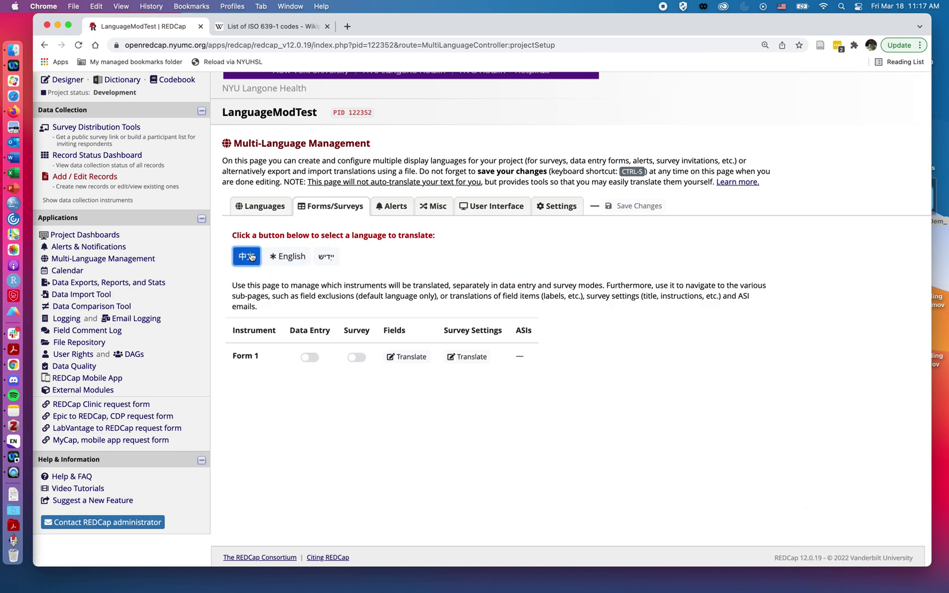
left_click(310, 357)
left_click(357, 357)
key("ctrl+s")
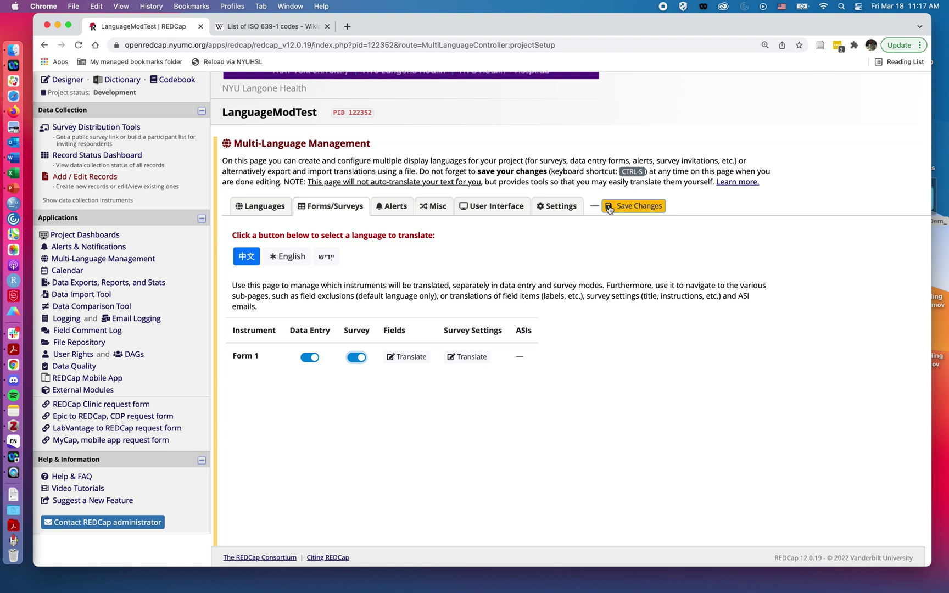
Enable Form 1 for Data Entry and Survey in Yiddish and save the changes
left_click(328, 259)
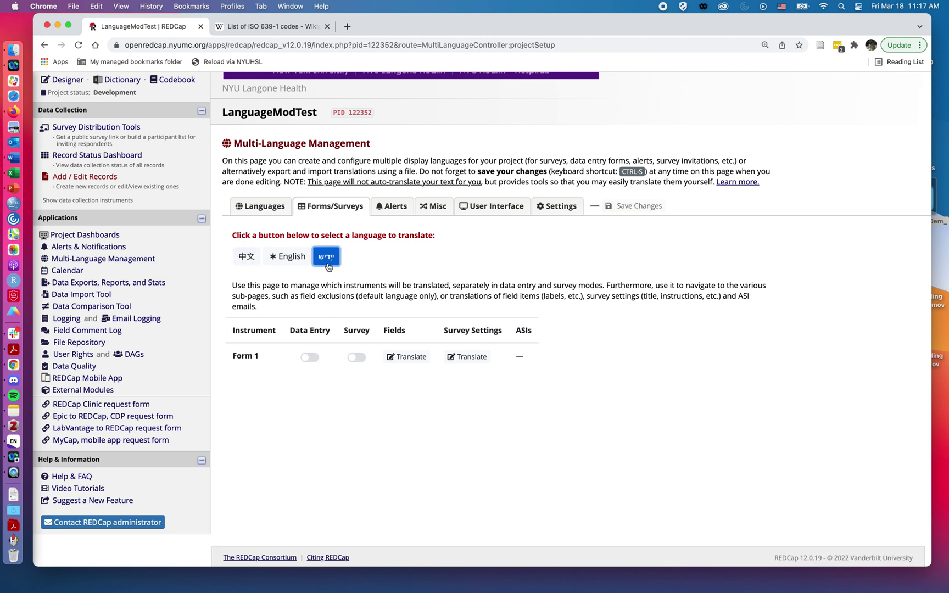
left_click(309, 357)
left_click(357, 358)
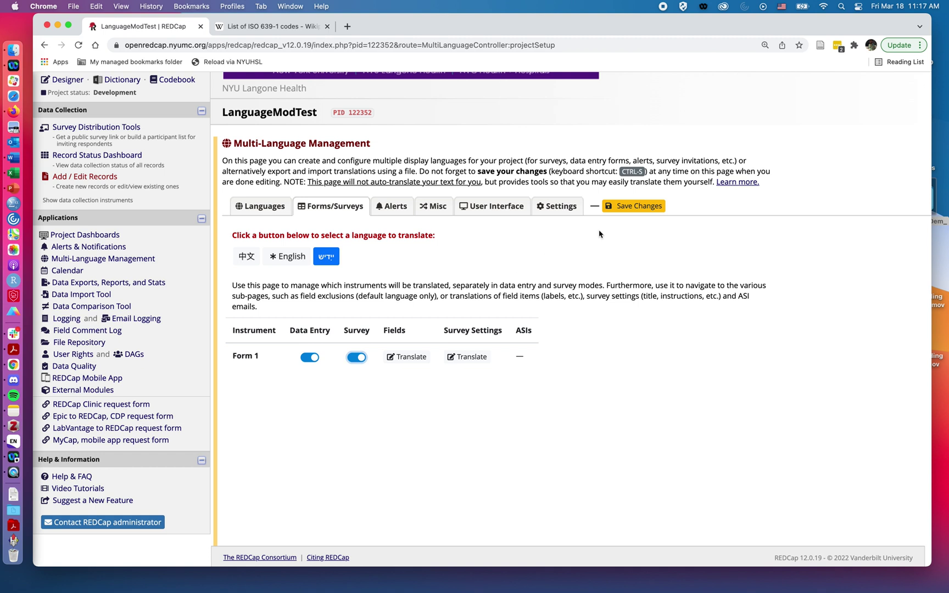
left_click(627, 212)
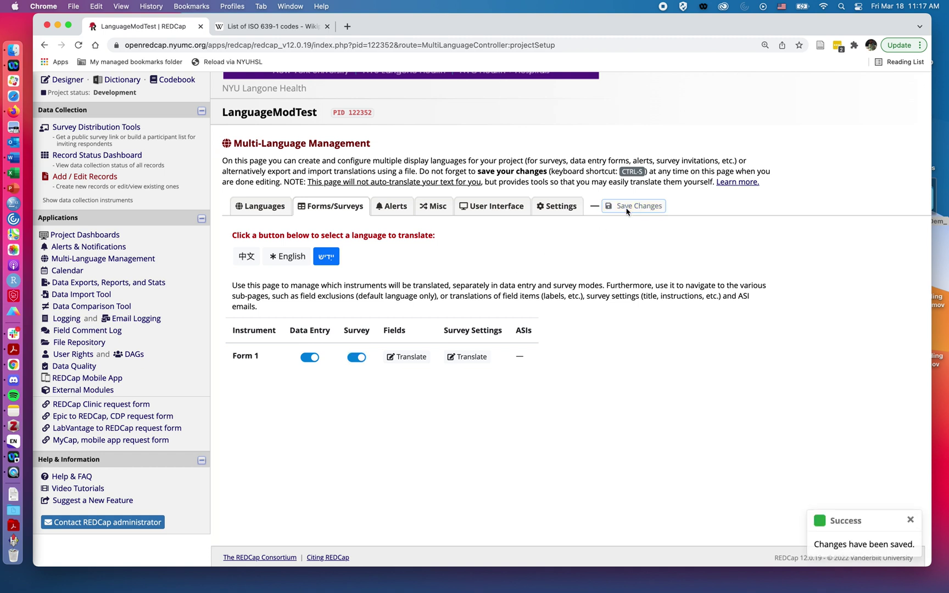
Switch back to Chinese as the language being translated
left_click(295, 257)
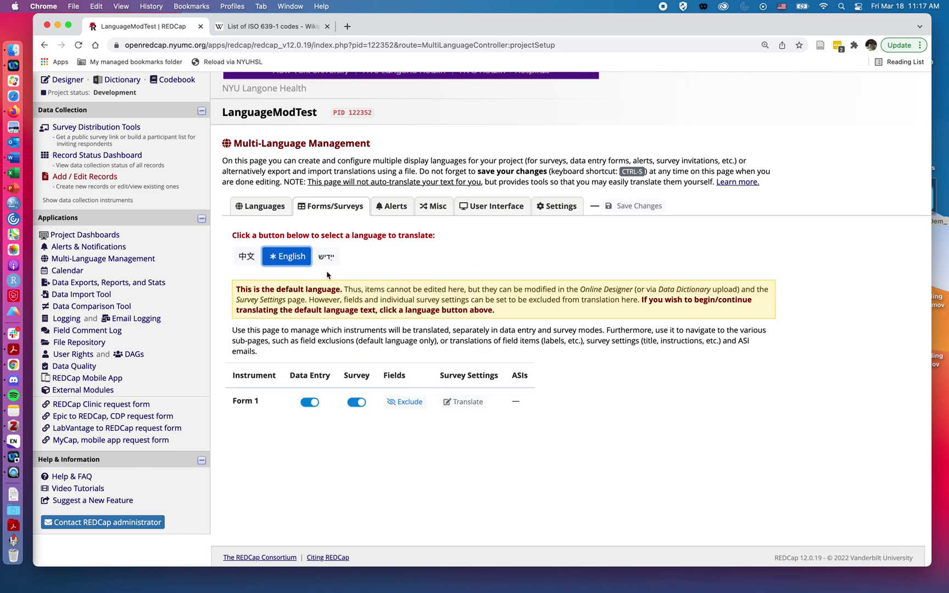
left_click(250, 256)
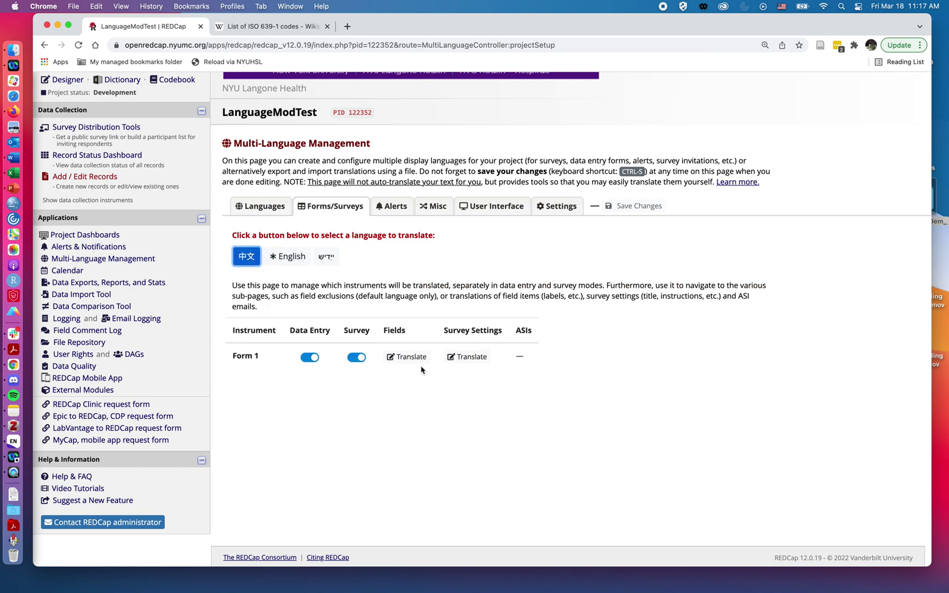
left_click(413, 358)
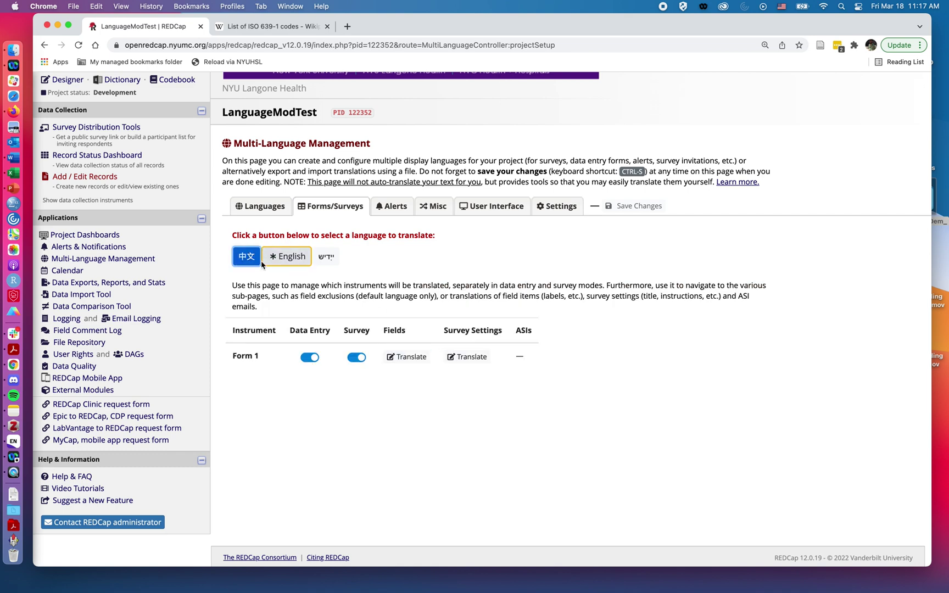
Show Form 1's field labels for Chinese translation and switch the keyboard to Pinyin - Simplified
left_click(413, 357)
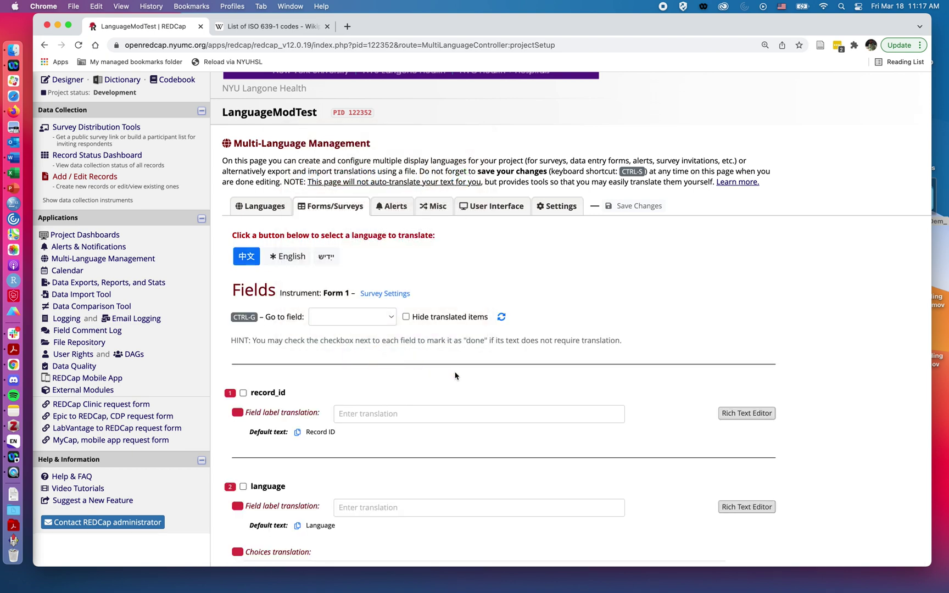
scroll(397, 321, "down", 5)
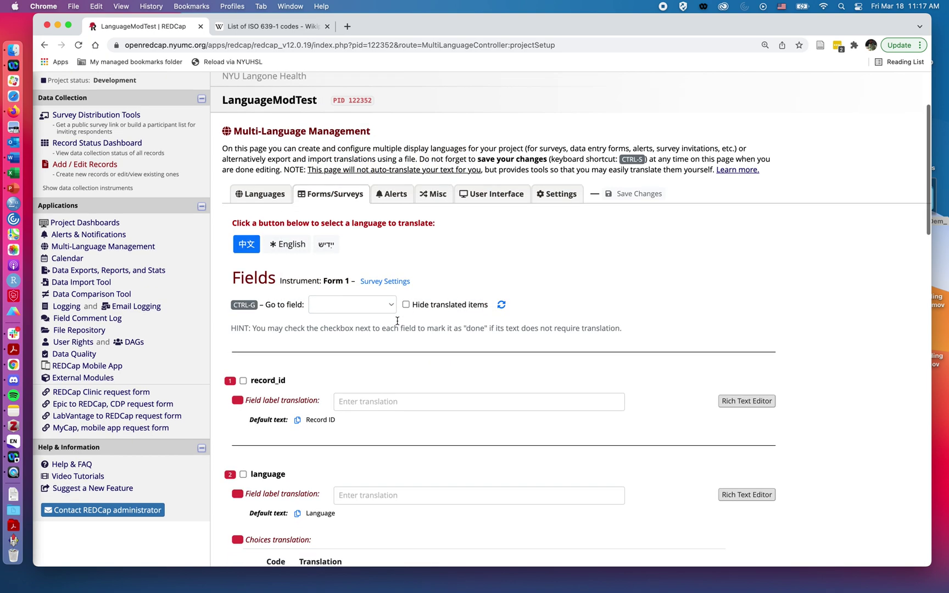
scroll(397, 321, "up", 7)
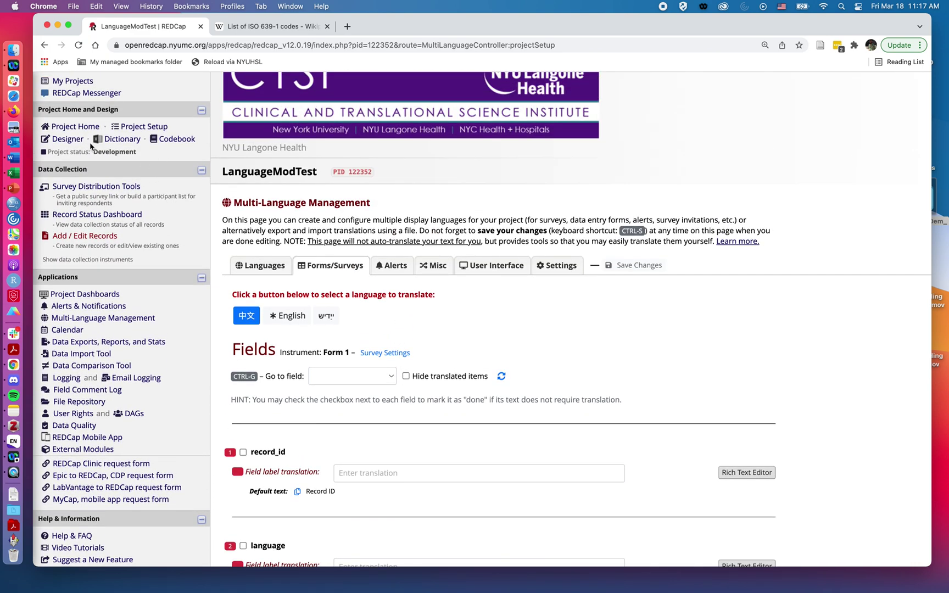
scroll(440, 375, "down", 6)
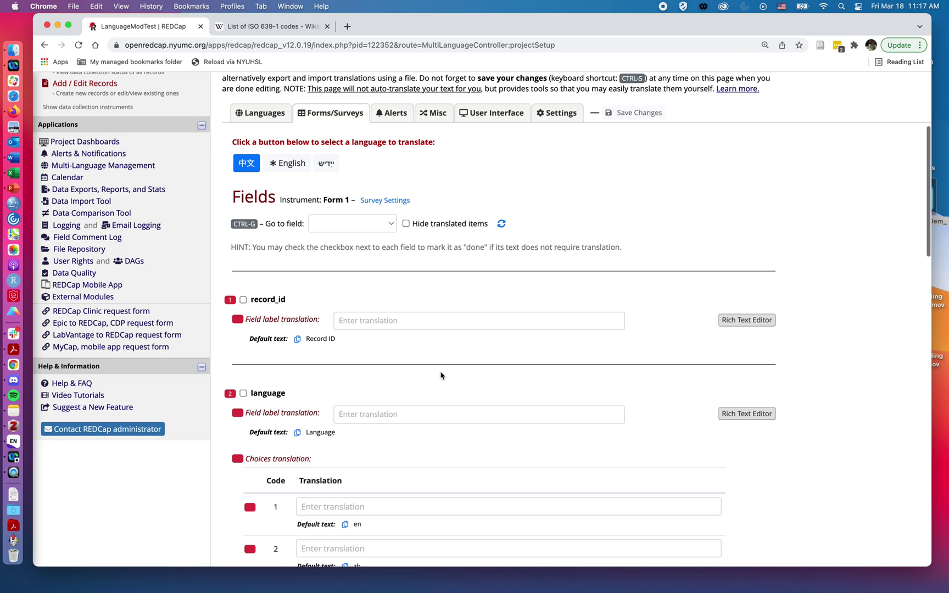
scroll(441, 375, "down", 5)
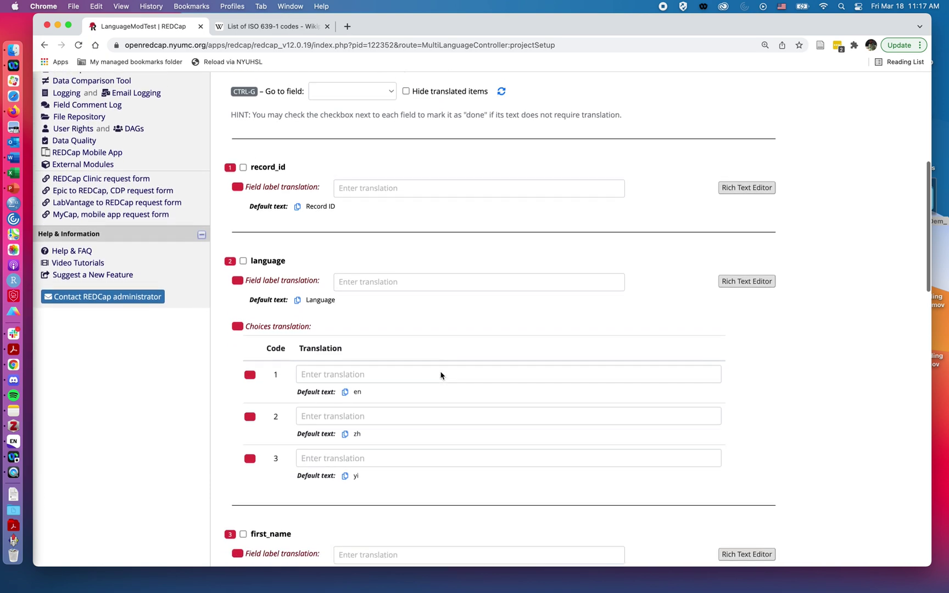
scroll(440, 375, "down", 1)
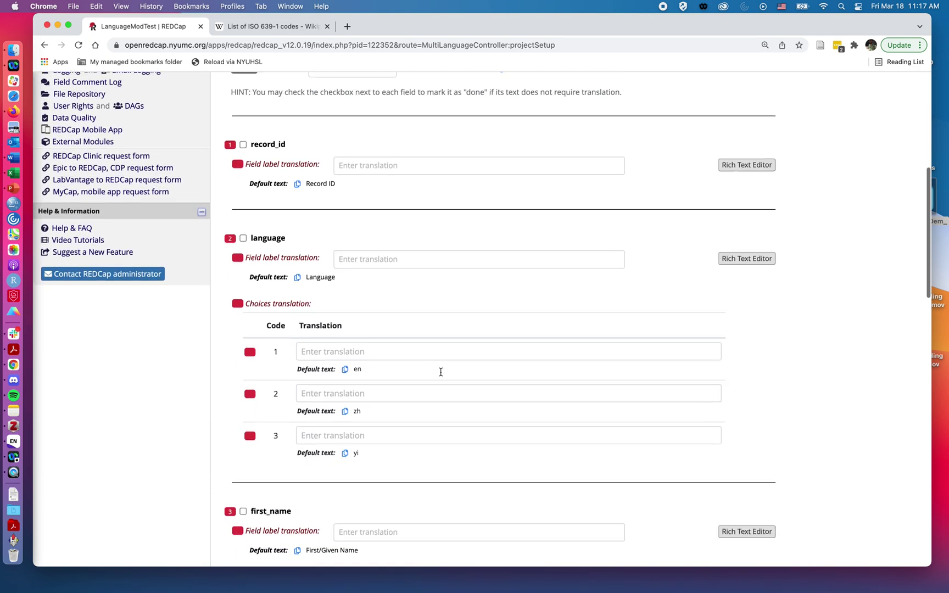
scroll(440, 374, "up", 2)
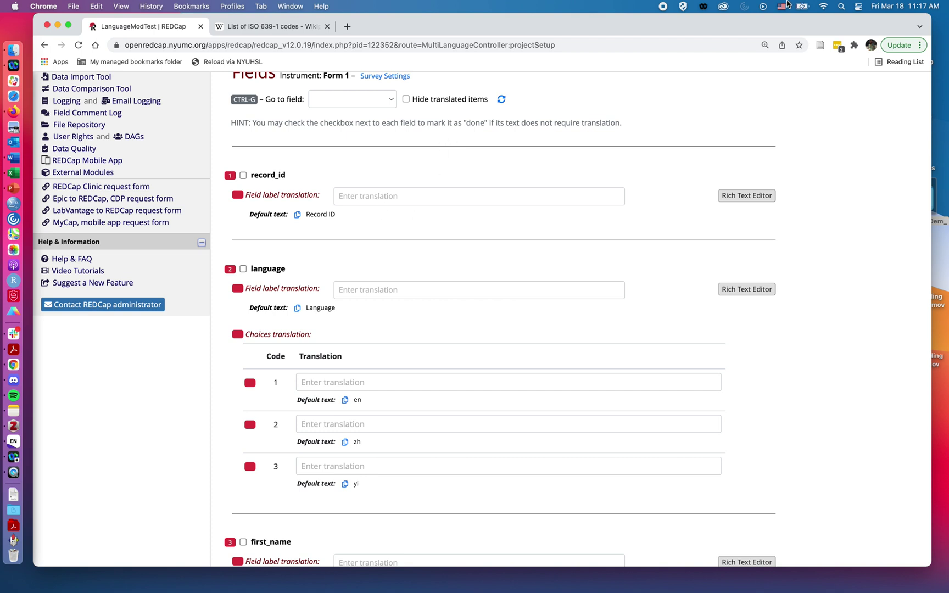
left_click(782, 6)
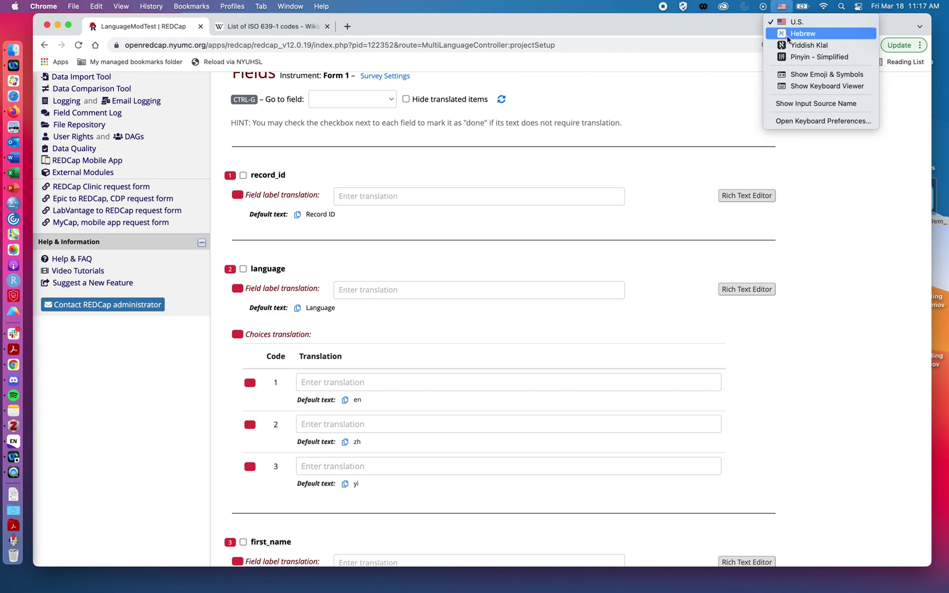
left_click(802, 57)
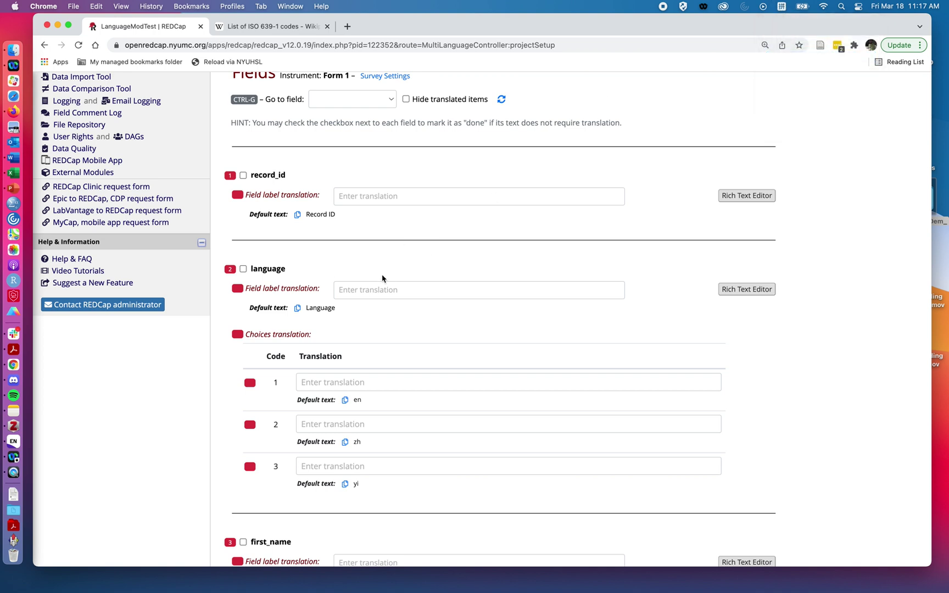
Translate the language field's label as 语言 and mark it translated
left_click(382, 290)
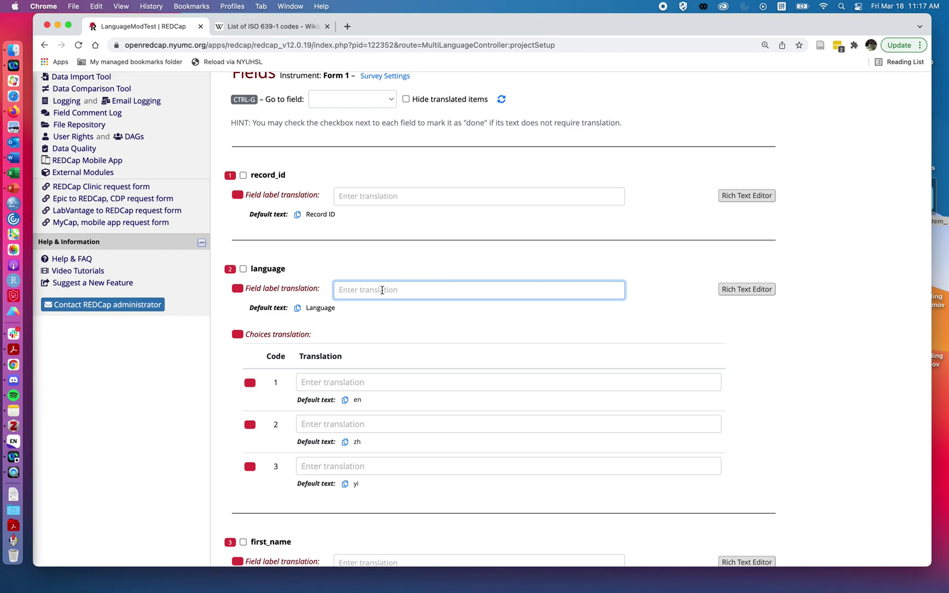
type("yuyan")
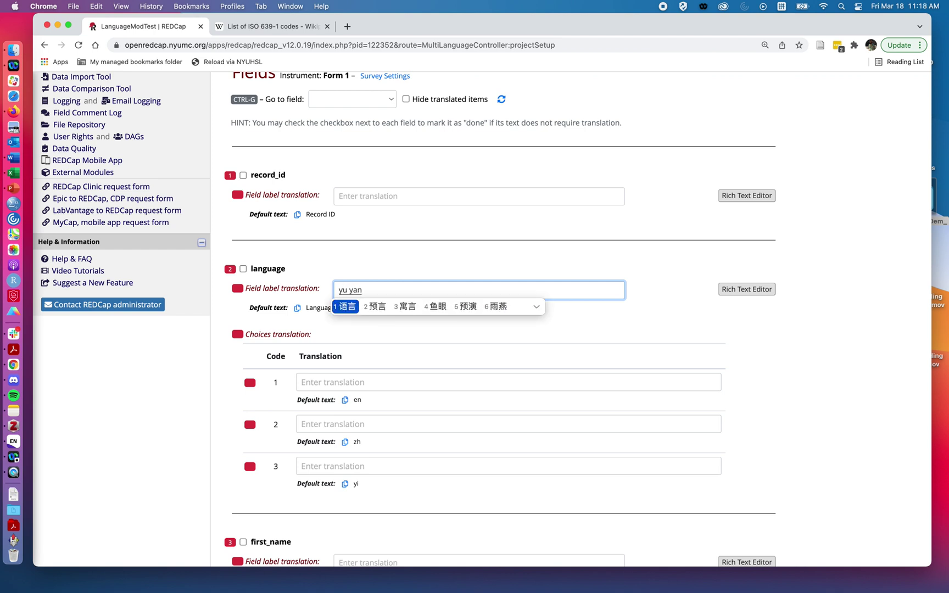
key("space")
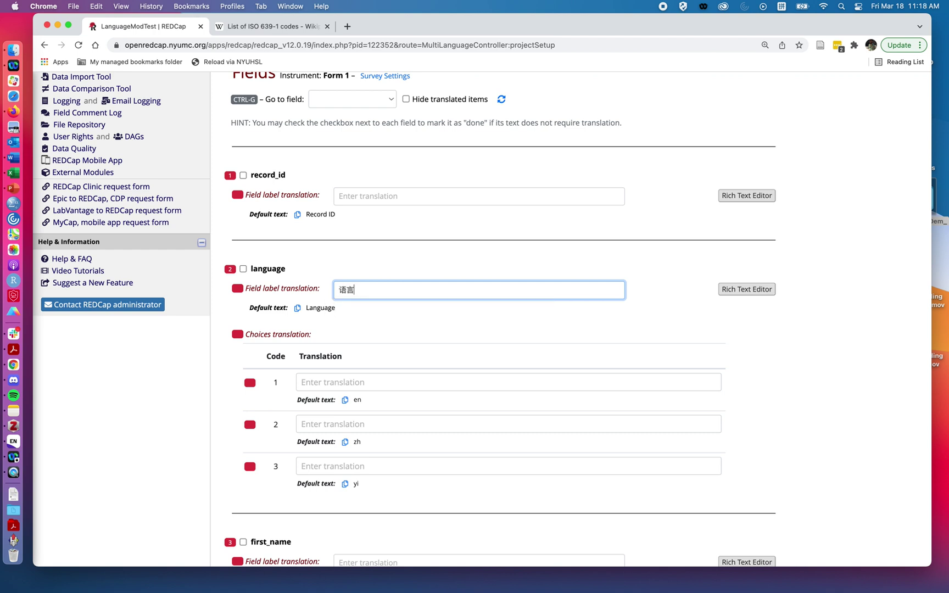
left_click(243, 269)
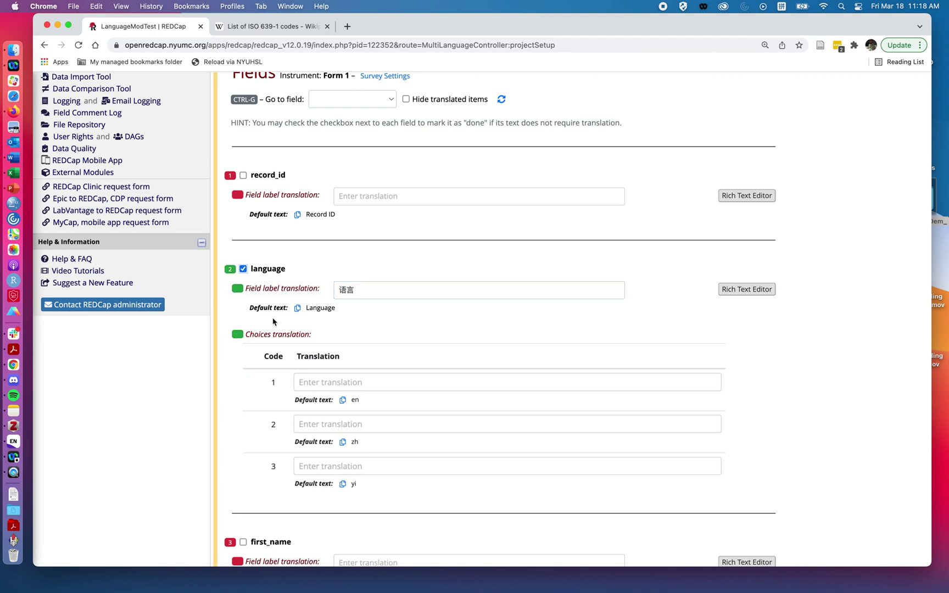
Translate the language choices as 英语 (en), 中文 (zh) and 犹太语 (yi)
left_click(344, 383)
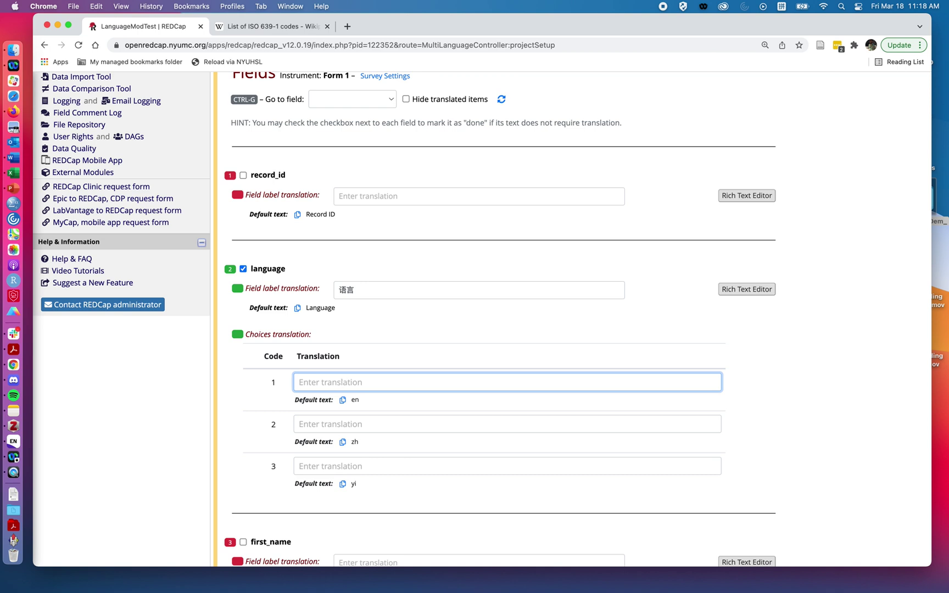
type("yingy")
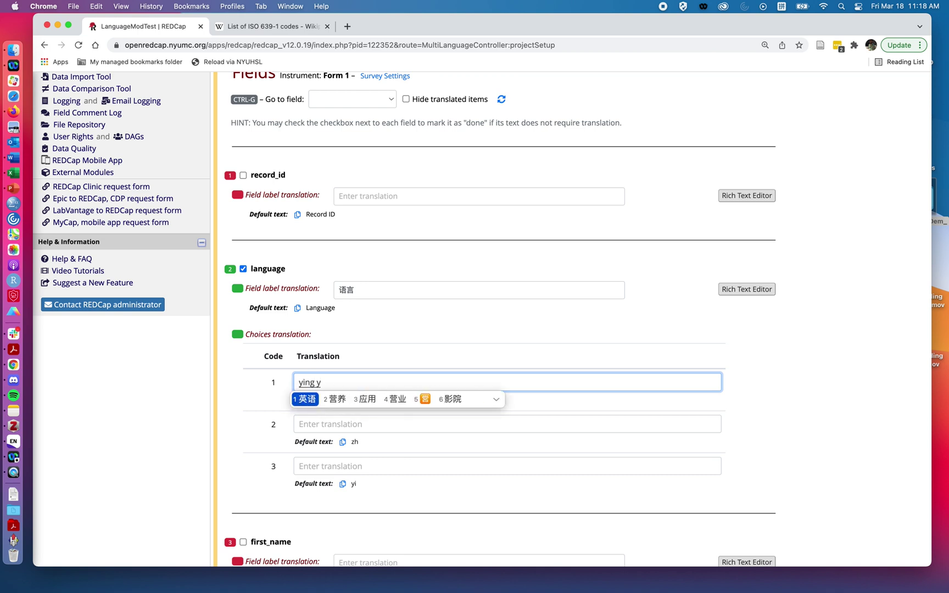
key("space")
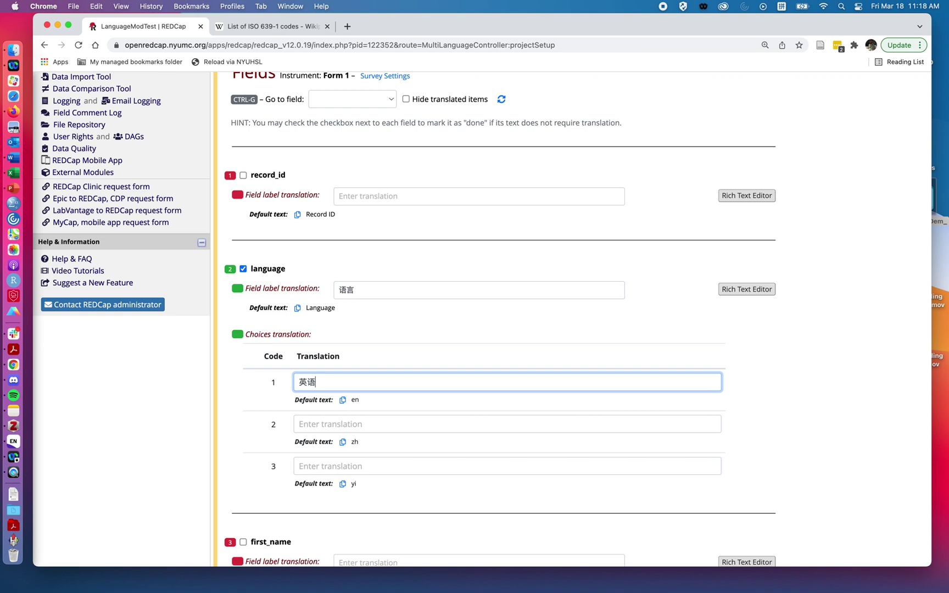
scroll(313, 388, "down", 2)
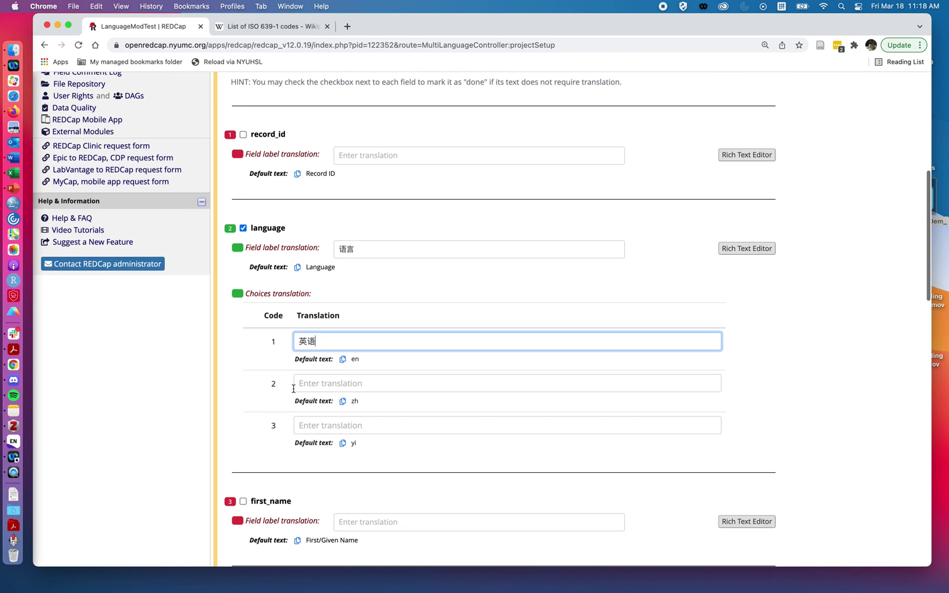
left_click(303, 382)
type("zhongwen")
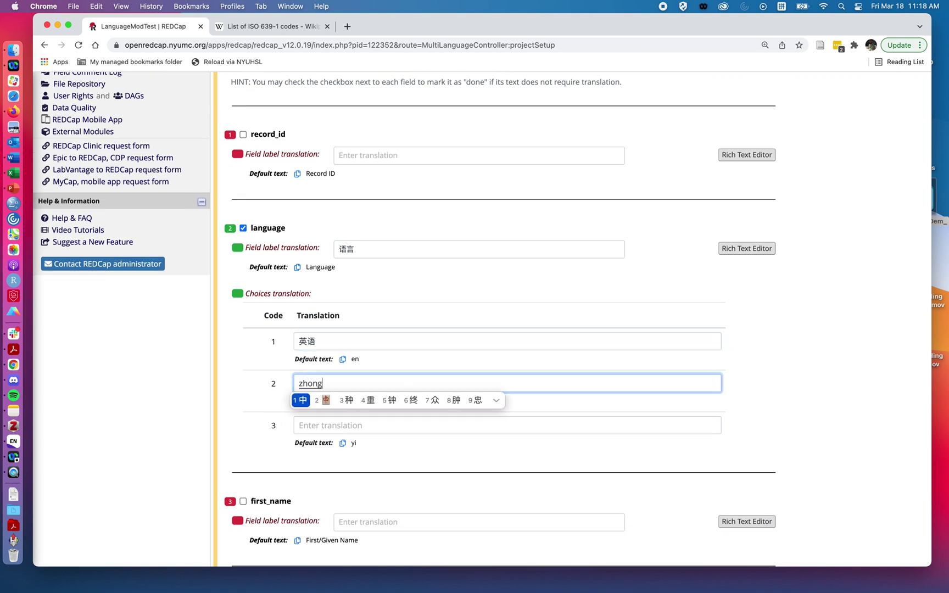
key("space")
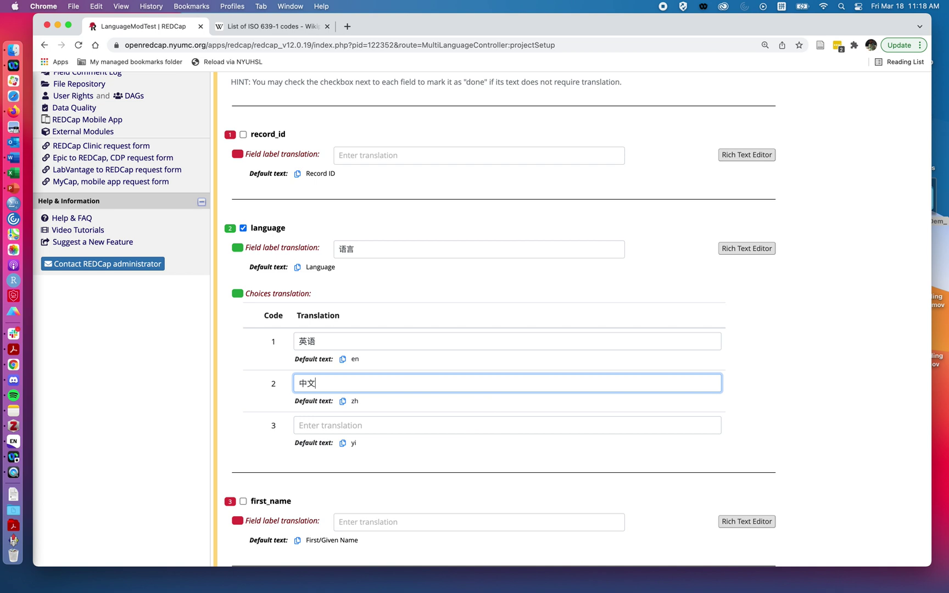
left_click(329, 425)
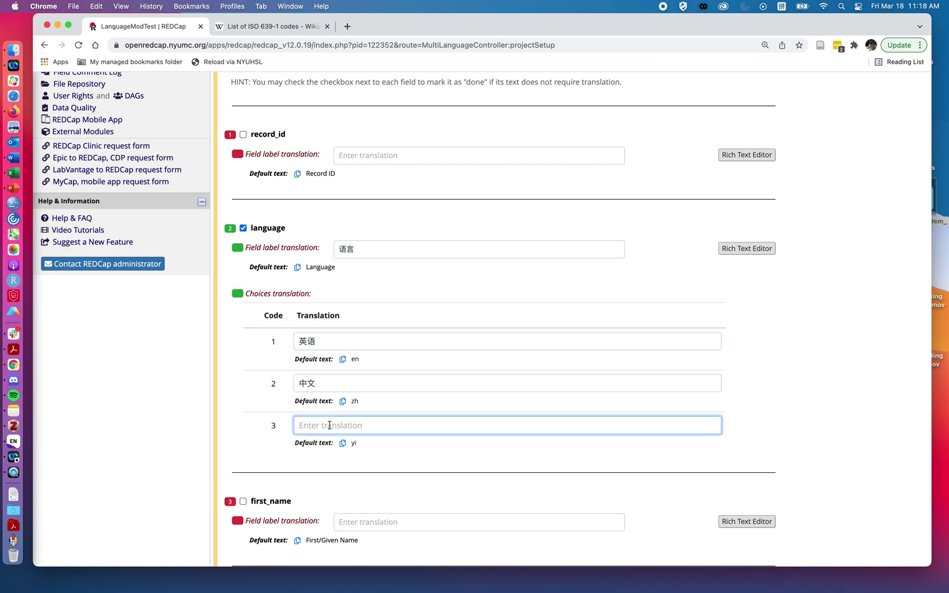
type("youtai")
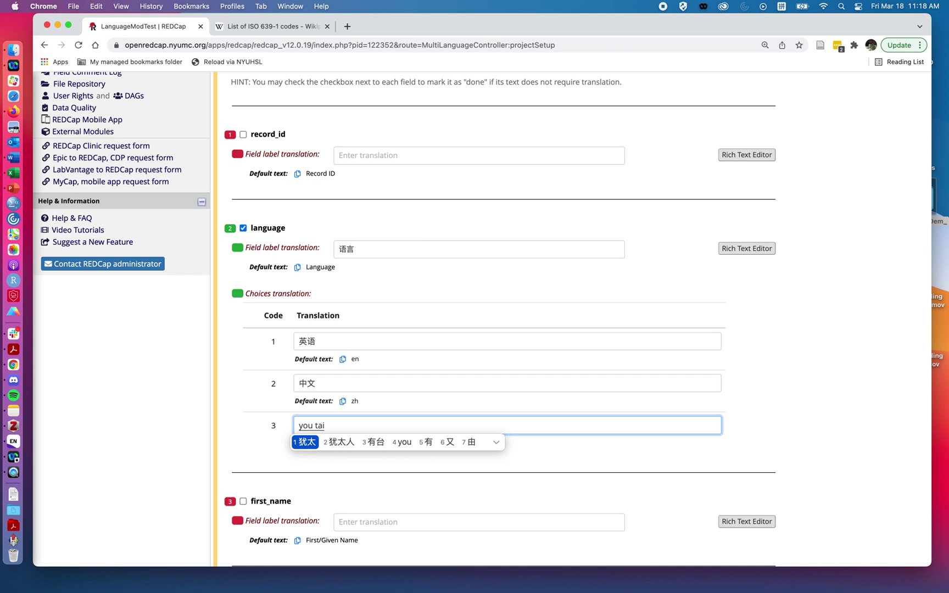
key("space")
type("yu")
key("space")
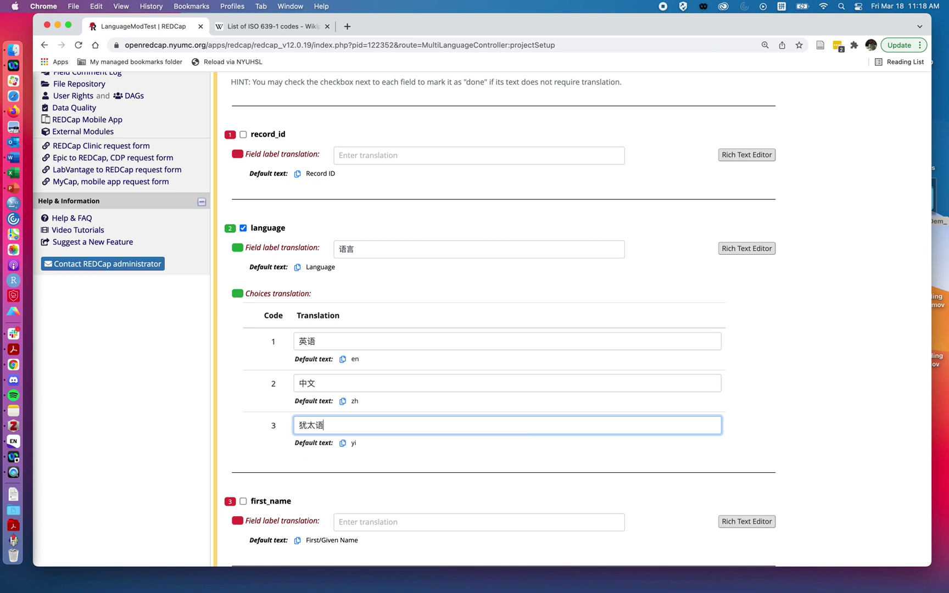
Translate the first_name label as 名字 and the fam_name label as 姓
scroll(282, 466, "down", 5)
scroll(281, 466, "down", 1)
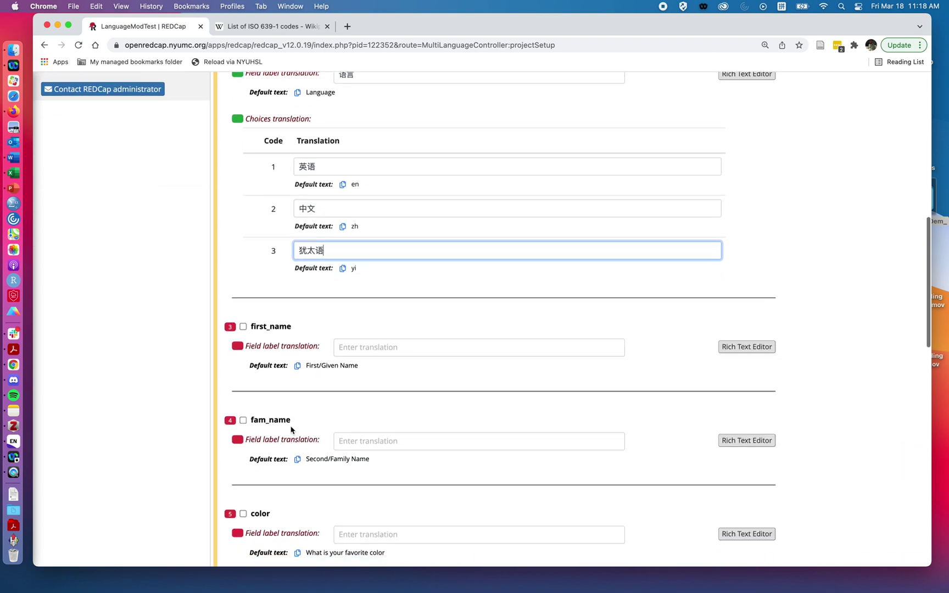
left_click(354, 346)
type("mingzi")
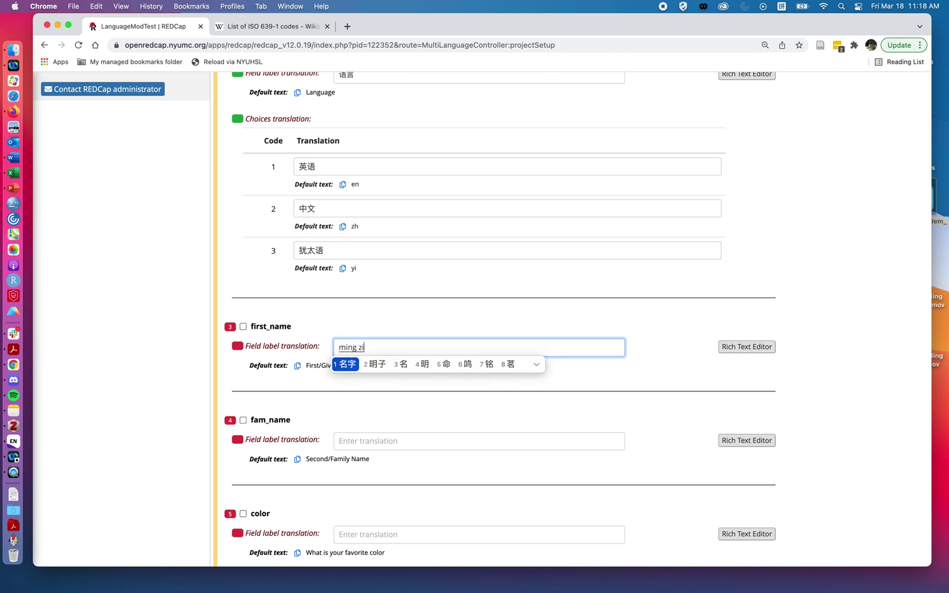
key("space")
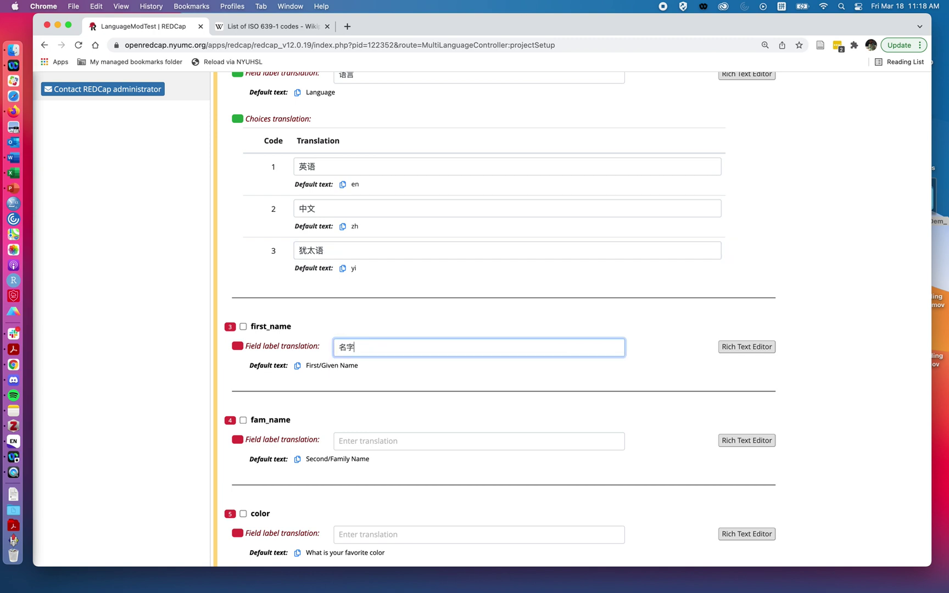
left_click(357, 440)
type("xing")
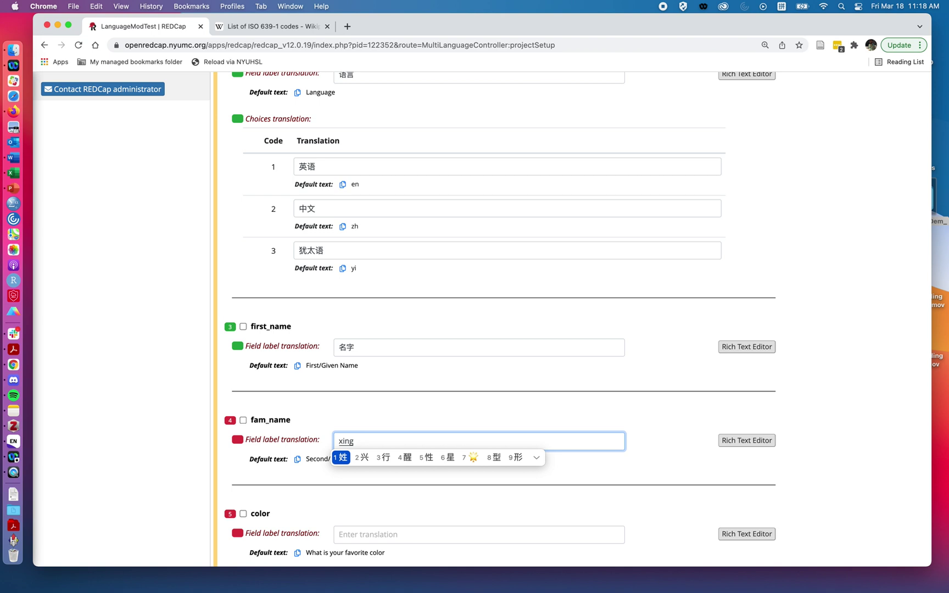
key("space")
Translate the color field's label as 你最喜欢颜色是什么？
scroll(374, 374, "down", 5)
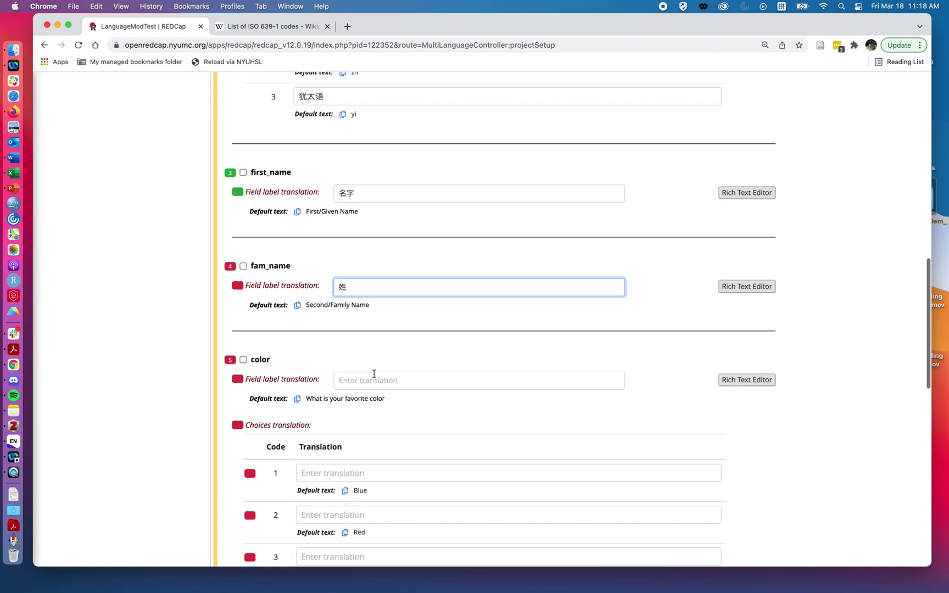
left_click(376, 379)
type("ni")
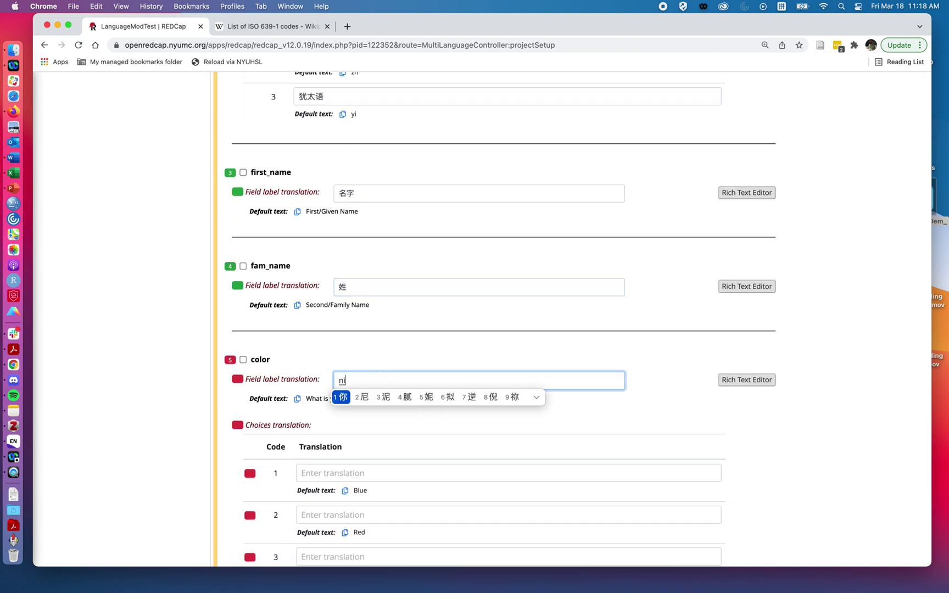
key("equal")
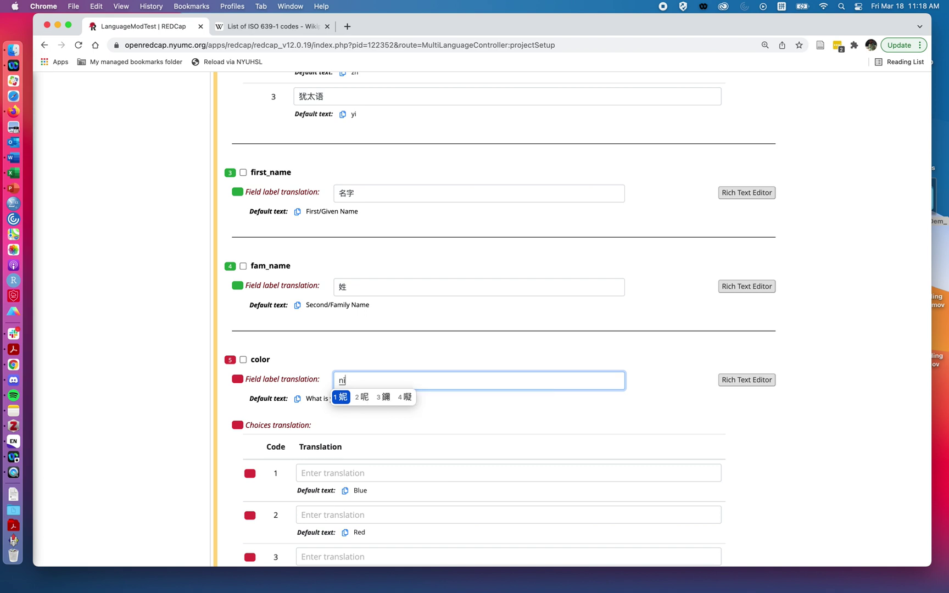
key("BackSpace")
key("space")
type("z")
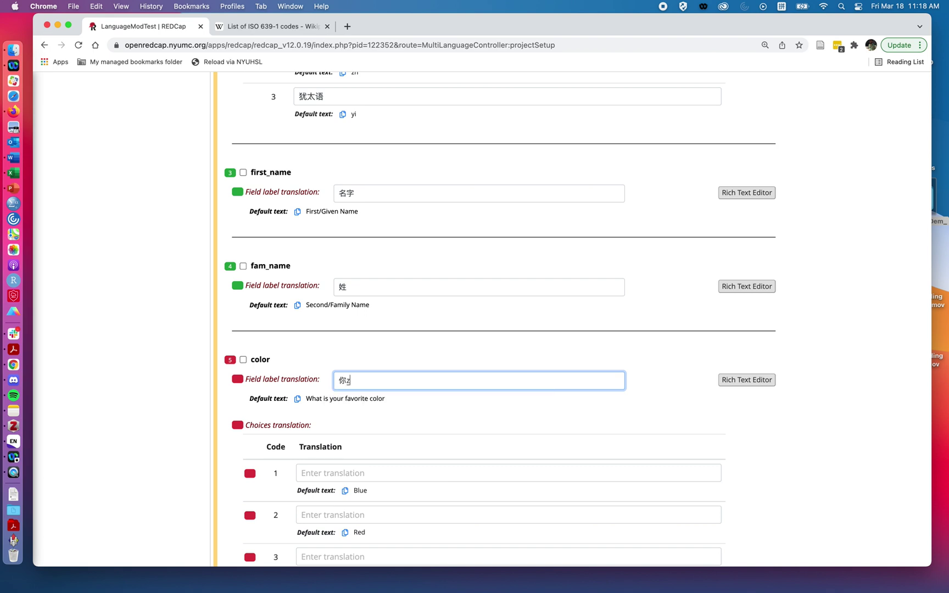
type("ui")
key("space")
type("xihuan")
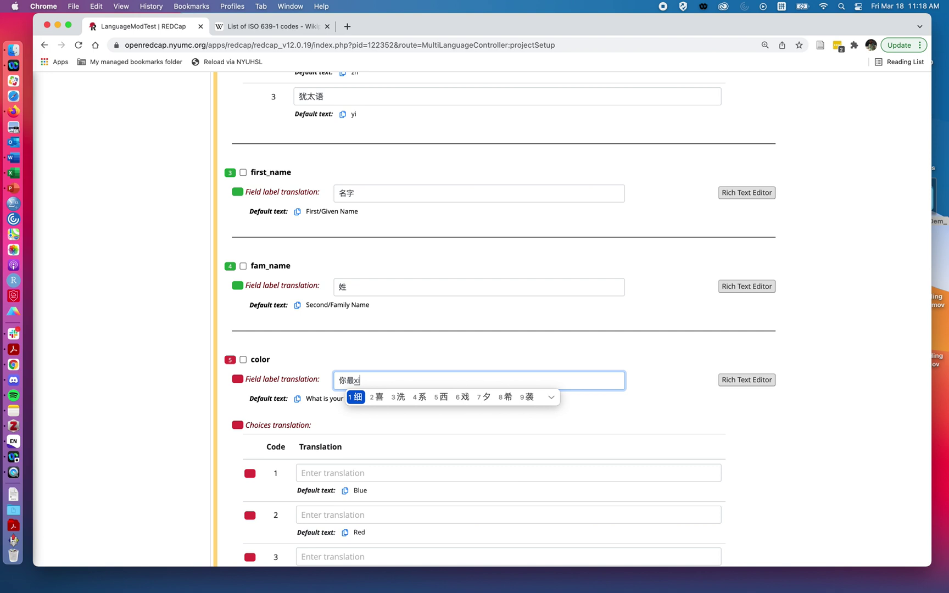
key("space")
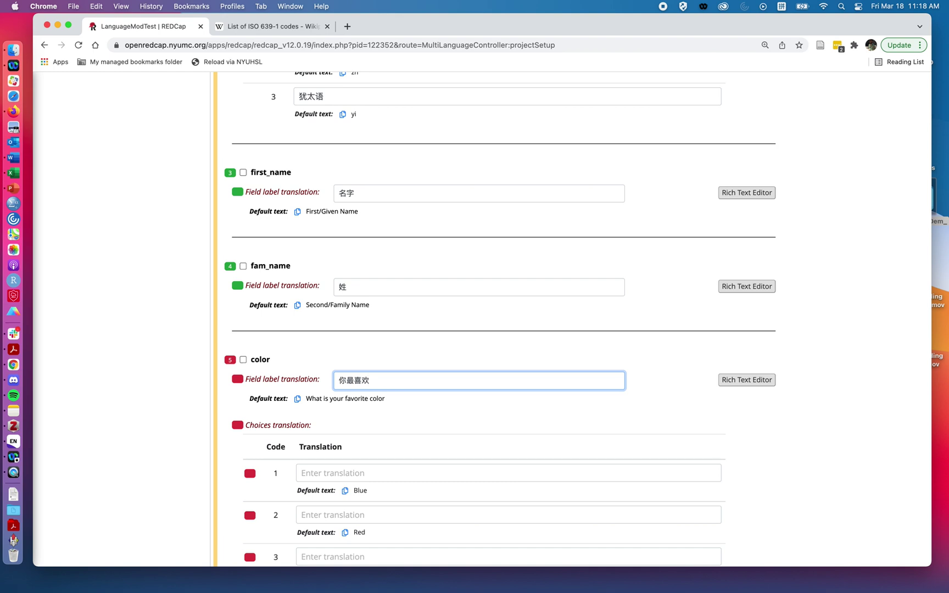
type("yanse")
key("space")
type("shi")
key("space")
type("shenme")
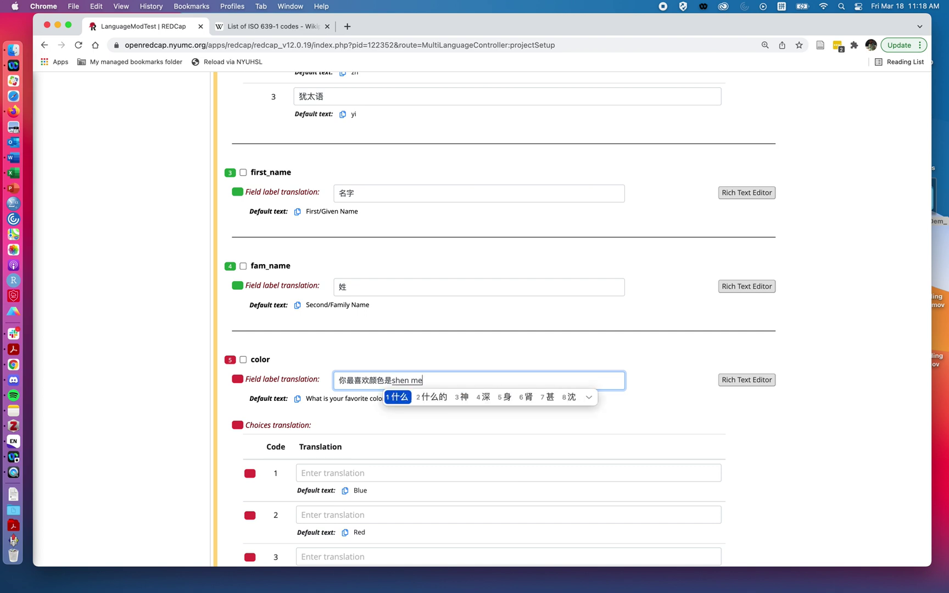
key("space")
type("？")
Translate the color choices Blue as 蓝色 and Red as 红色
scroll(373, 398, "down", 3)
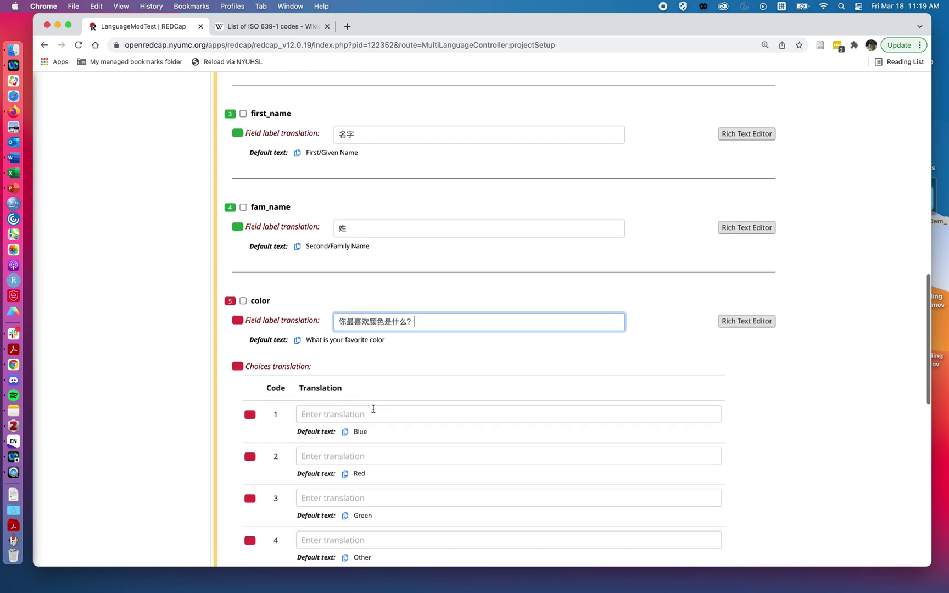
left_click(377, 415)
type("lanse")
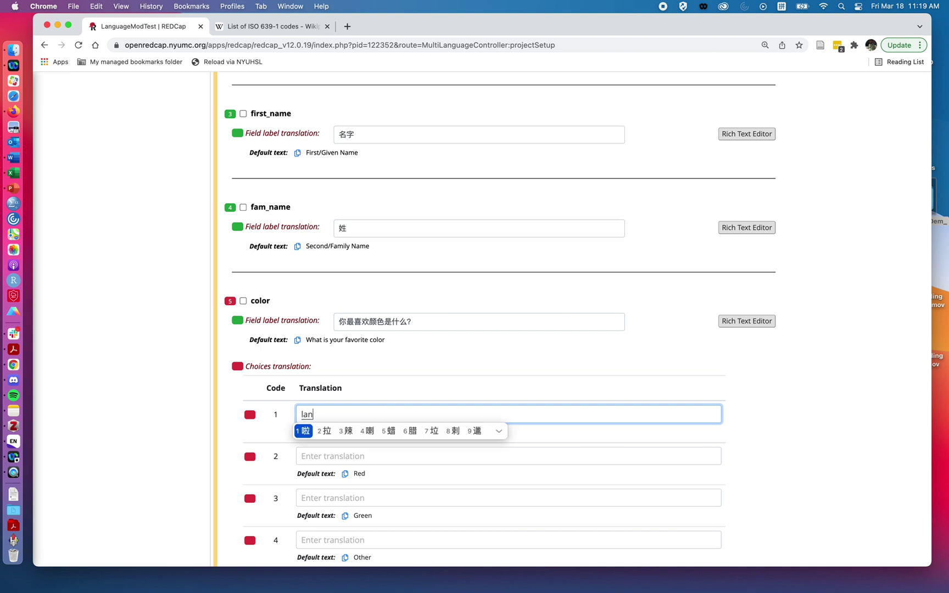
key("space")
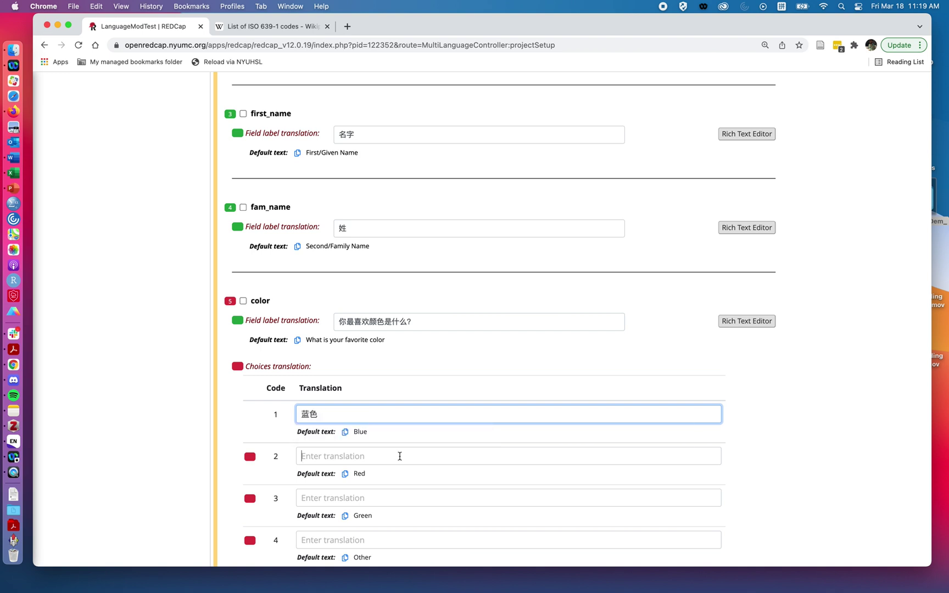
left_click(398, 455)
type("hongse")
key("space")
Translate the color choices Green as 绿色 and Other as 别的
scroll(482, 319, "down", 3)
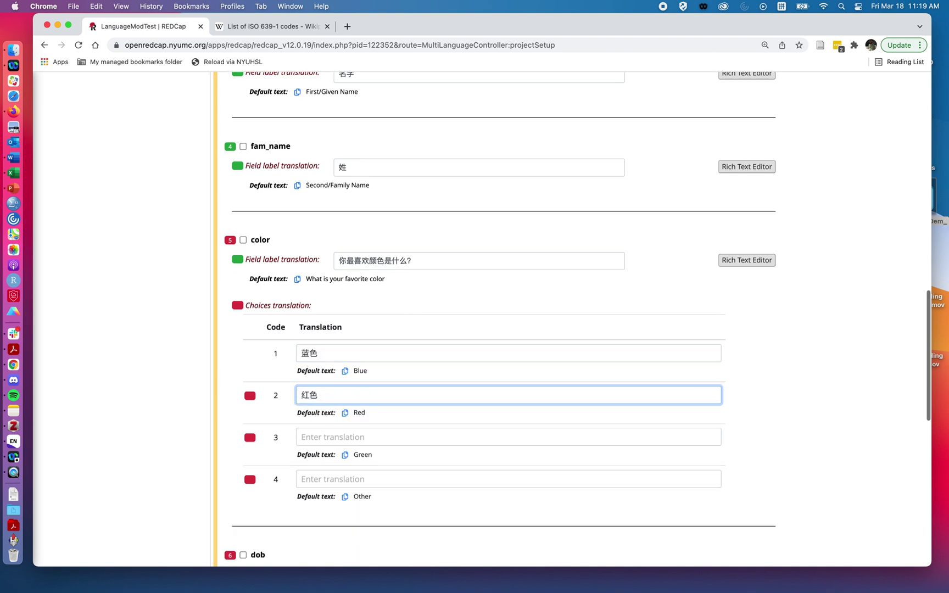
left_click(400, 440)
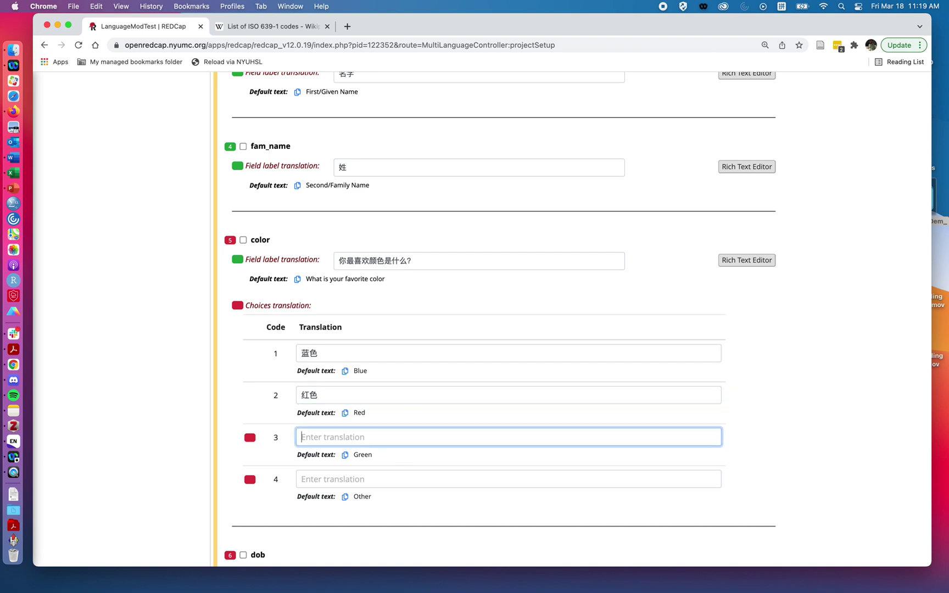
type("lv")
type("se")
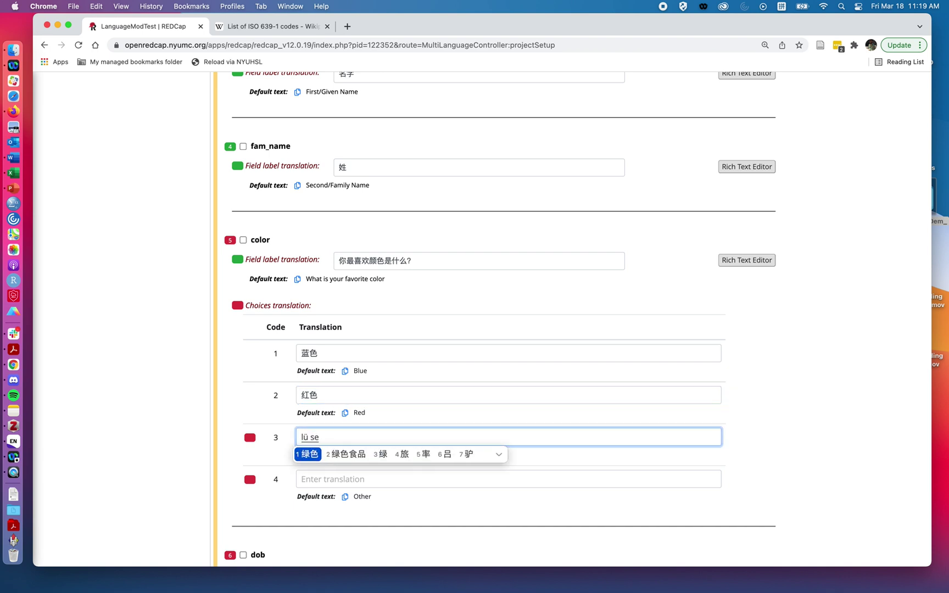
key("space")
left_click(409, 478)
type("bied")
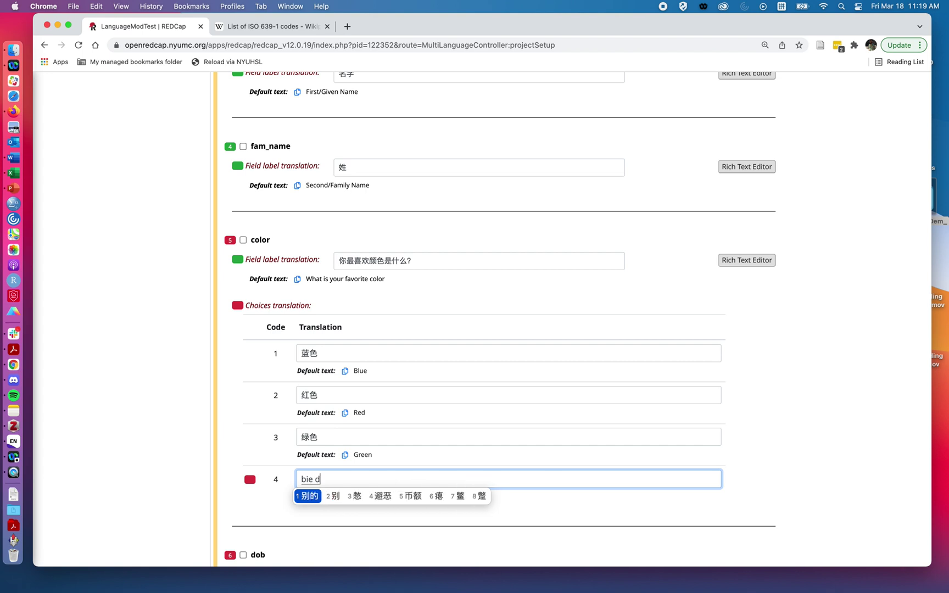
type("e")
scroll(367, 425, "down", 2)
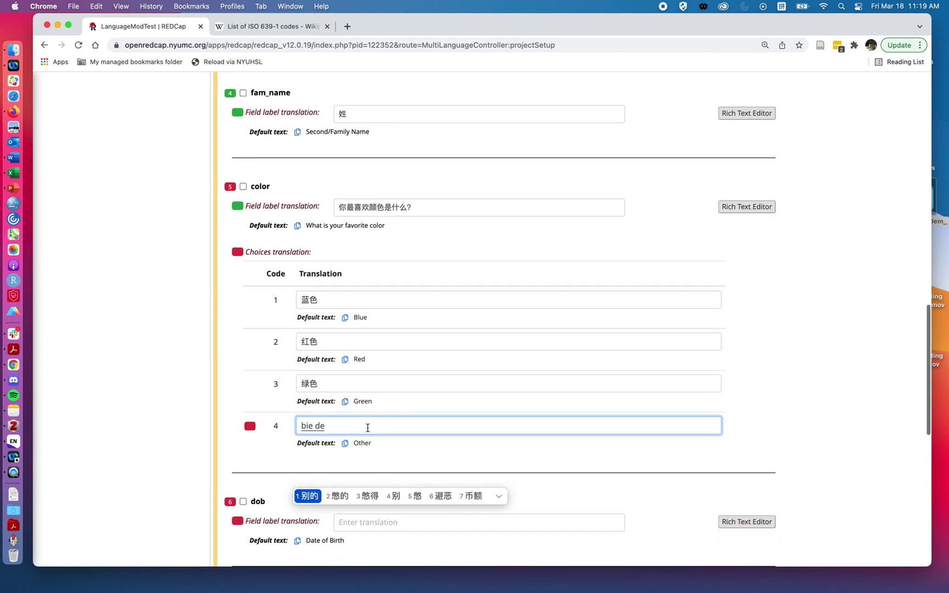
key("space")
Translate the Date of Birth label as 生日
scroll(358, 429, "down", 5)
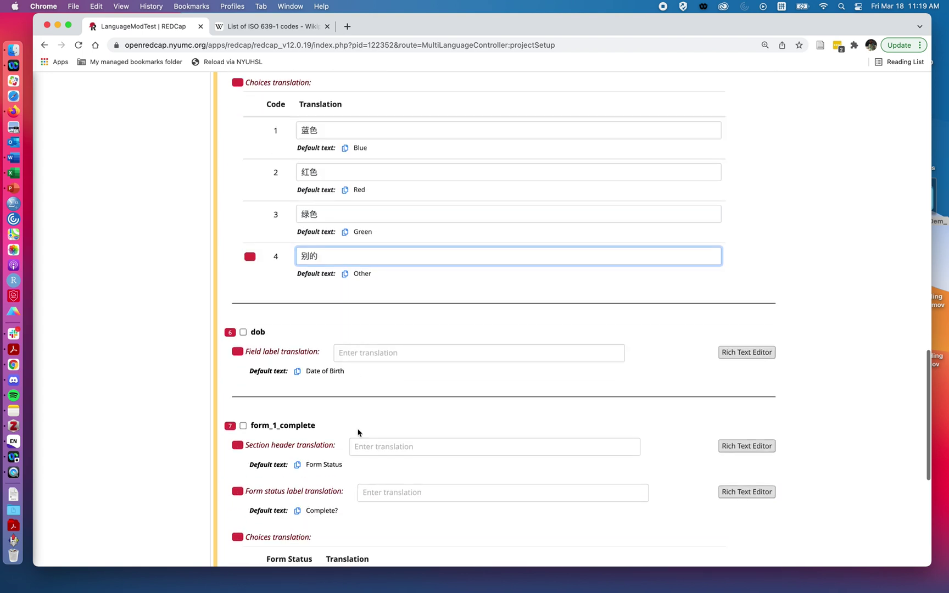
left_click(364, 352)
type("shengri")
key("space")
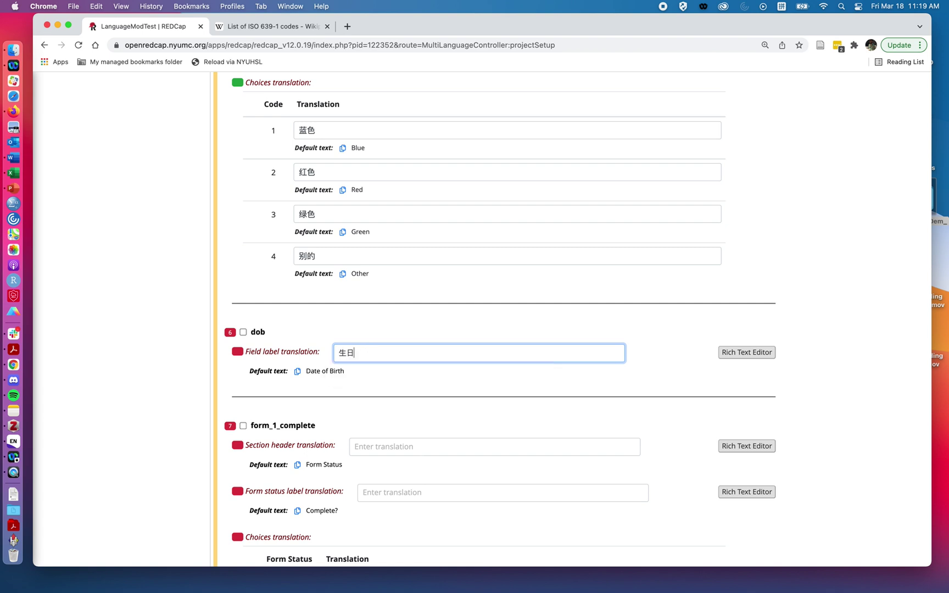
scroll(369, 251, "down", 3)
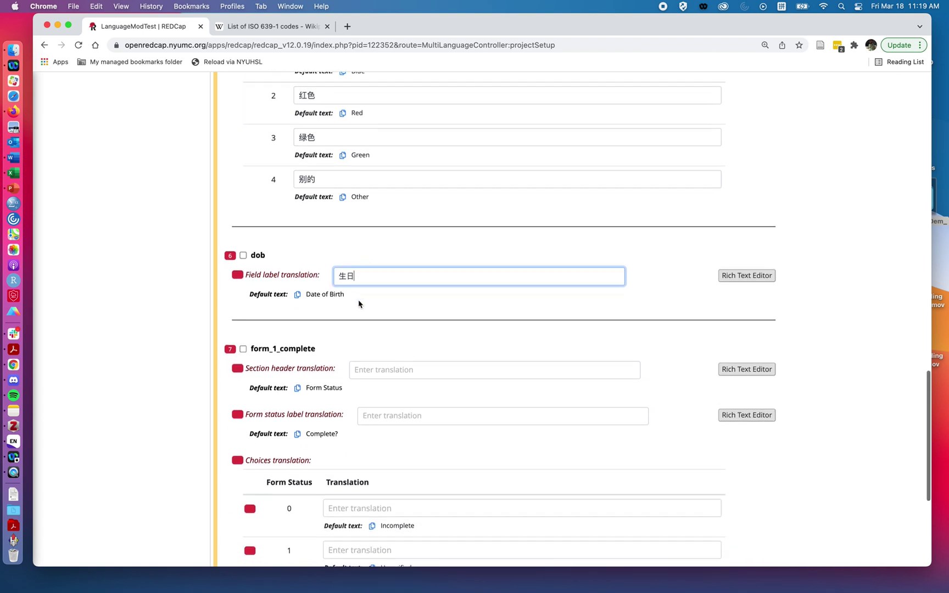
scroll(364, 339, "up", 2)
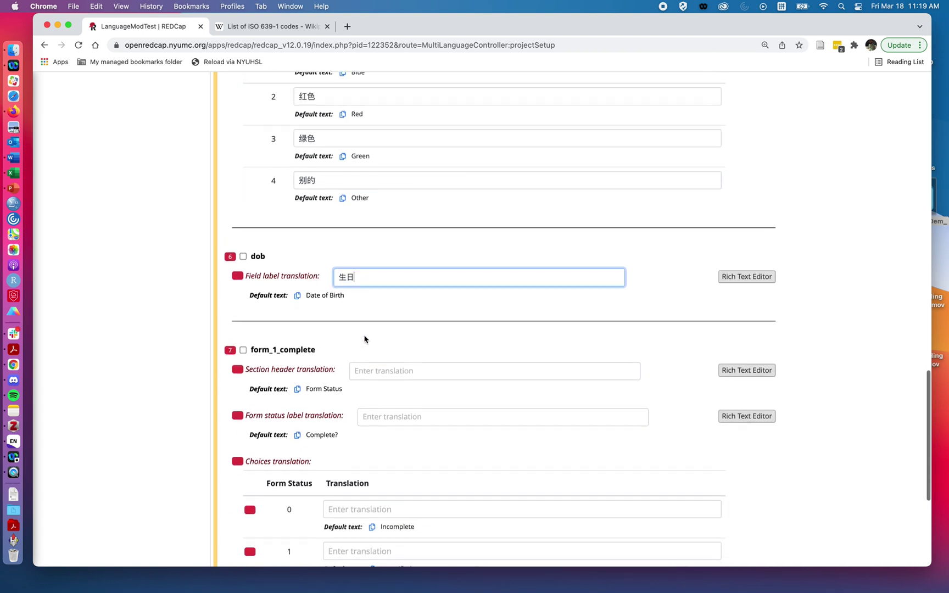
scroll(364, 339, "up", 2)
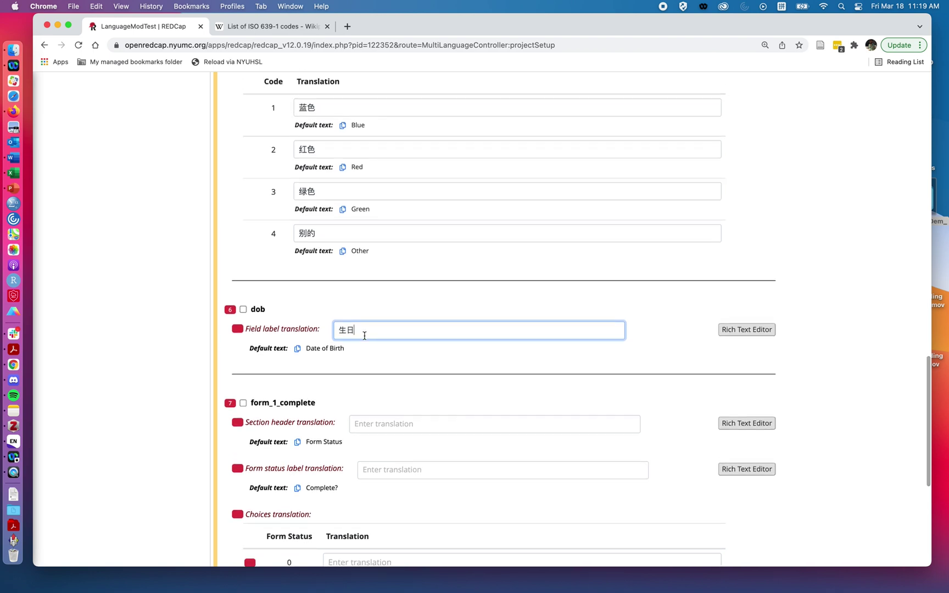
Save the Chinese translations with Ctrl+S
scroll(364, 335, "down", 1)
scroll(364, 335, "up", 10)
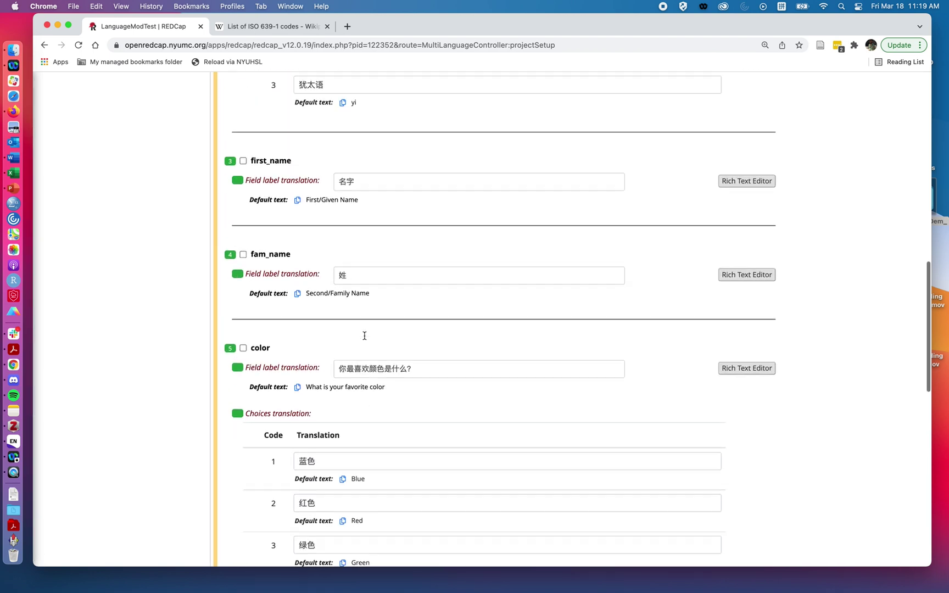
scroll(364, 335, "up", 7)
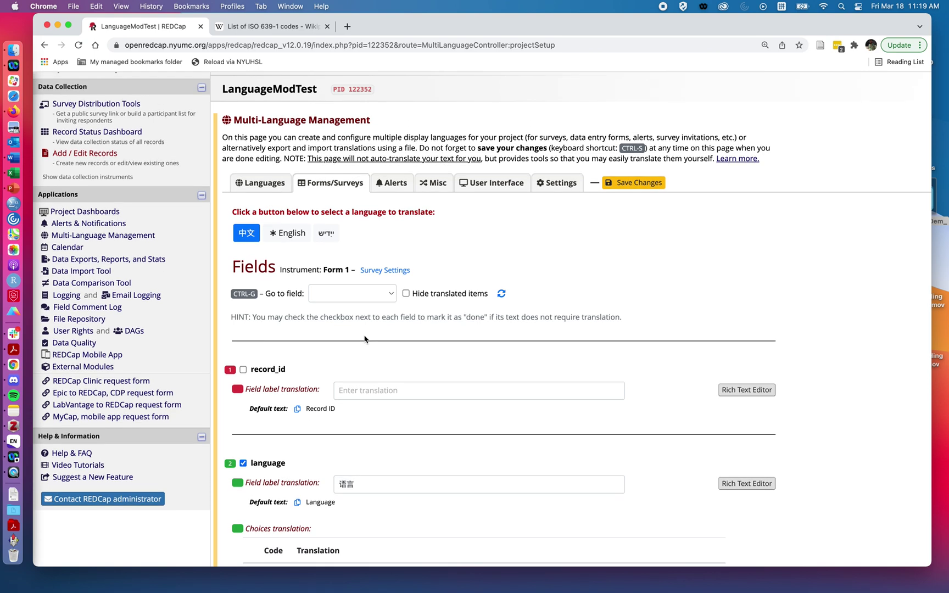
key("ctrl+s")
Switch to translating into ייִדיש and set the keyboard input to Yiddish
scroll(439, 315, "down", 1)
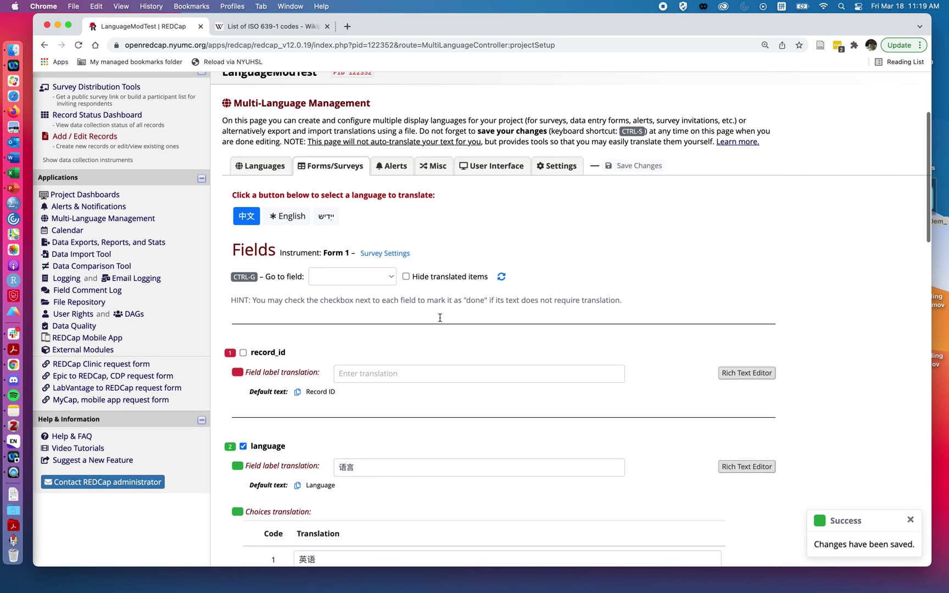
left_click(326, 213)
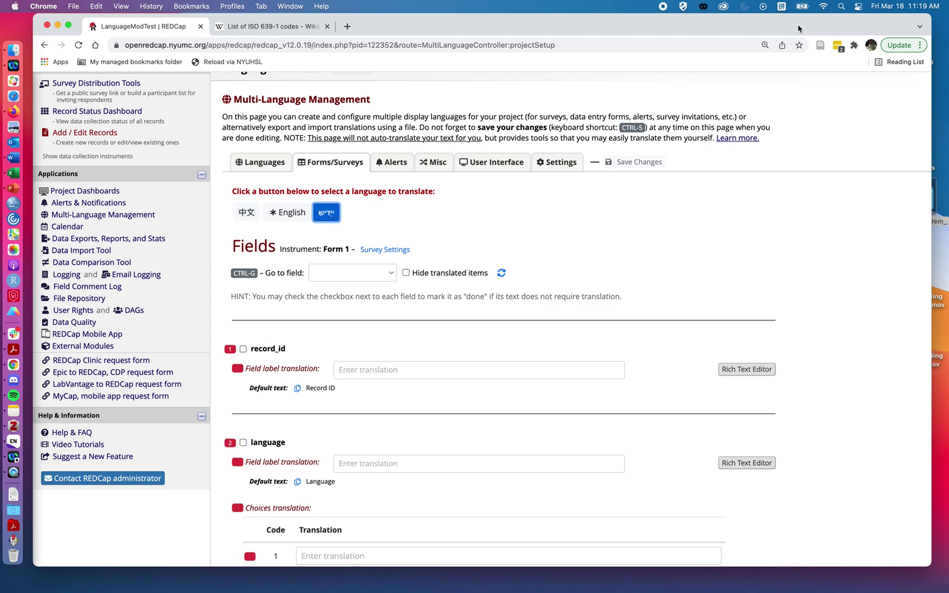
left_click(781, 6)
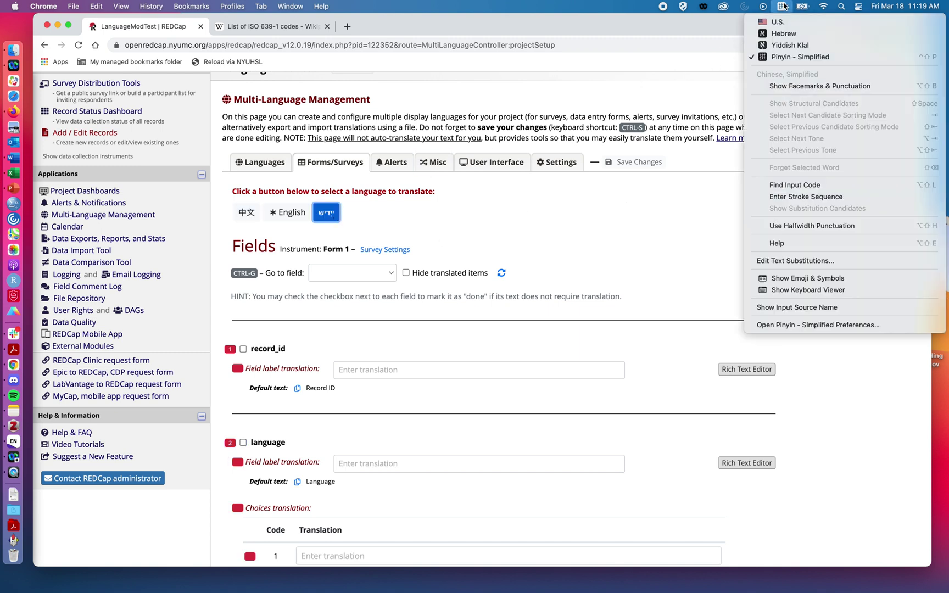
left_click(793, 46)
Translate the language field's label into Yiddish as ספראכט
scroll(494, 352, "down", 3)
left_click(465, 381)
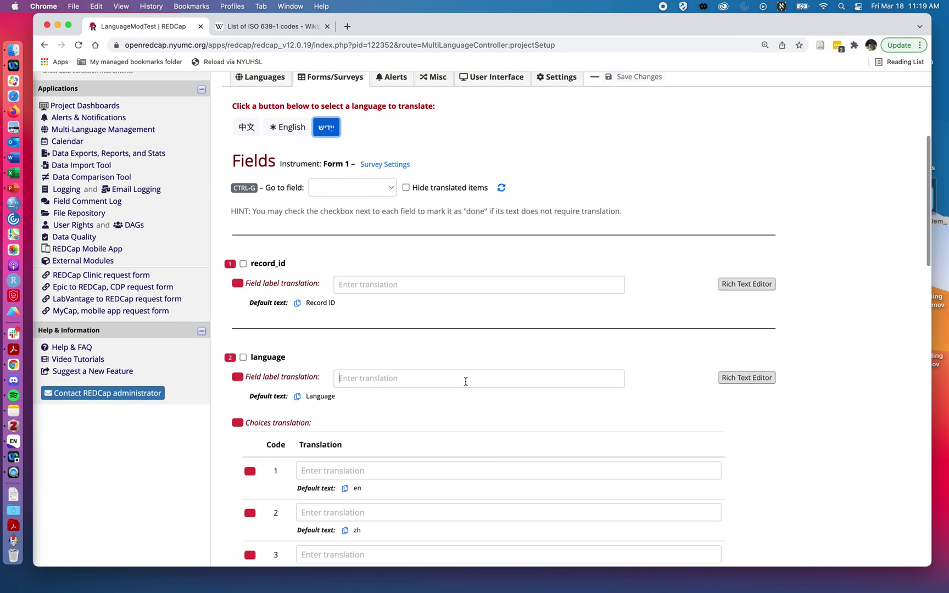
type("ספ")
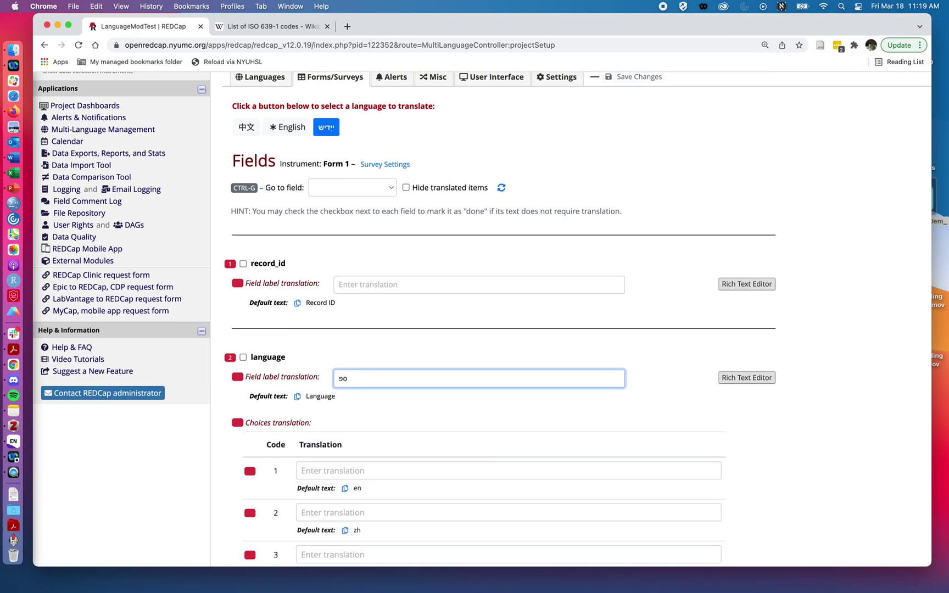
key("BackSpace")
key("BackSpace")
type("ספרא")
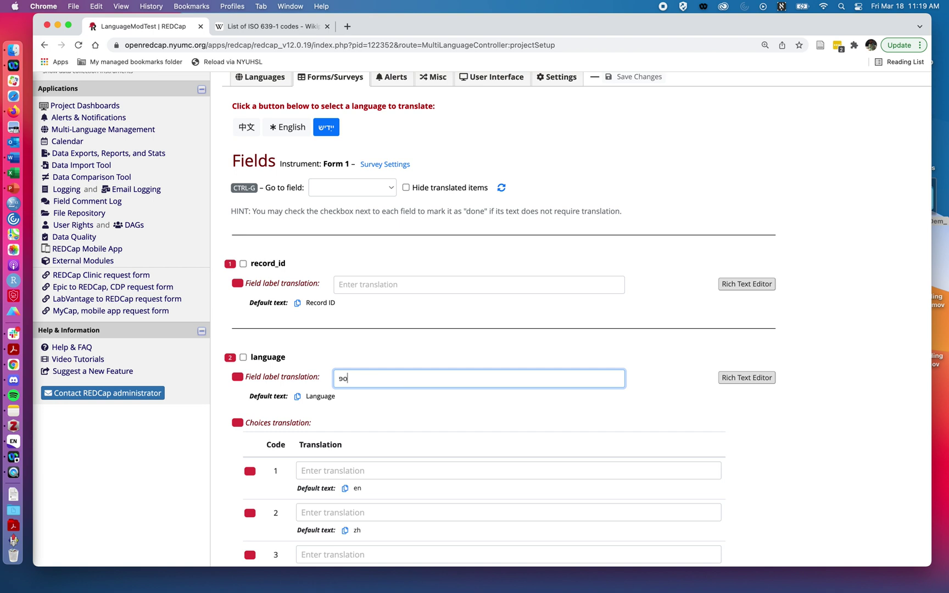
type("כט")
Translate the language choices as ענגליש (en), כינעסיש (zh) and יידיש (yi)
left_click(420, 464)
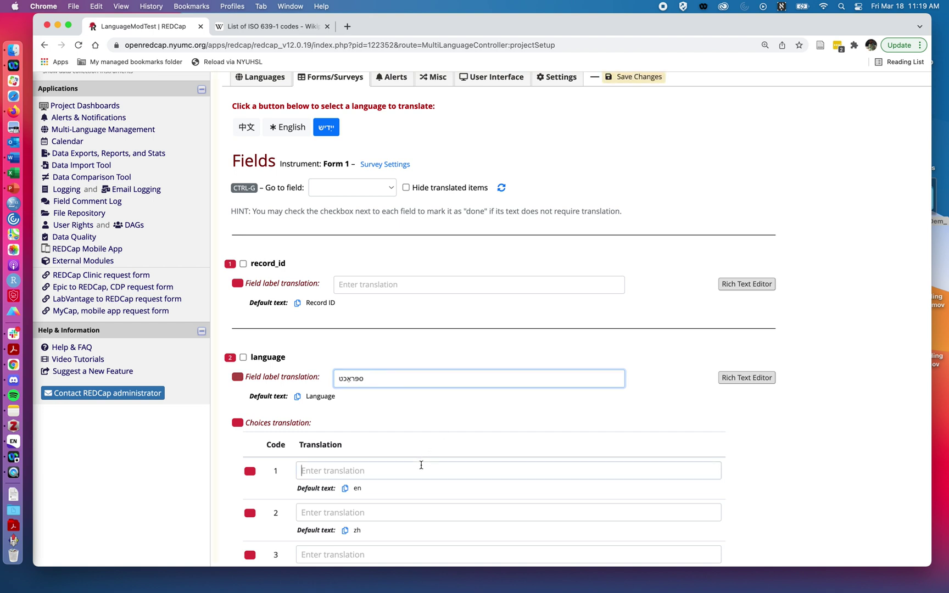
type("ע")
key("BackSpace")
type("א")
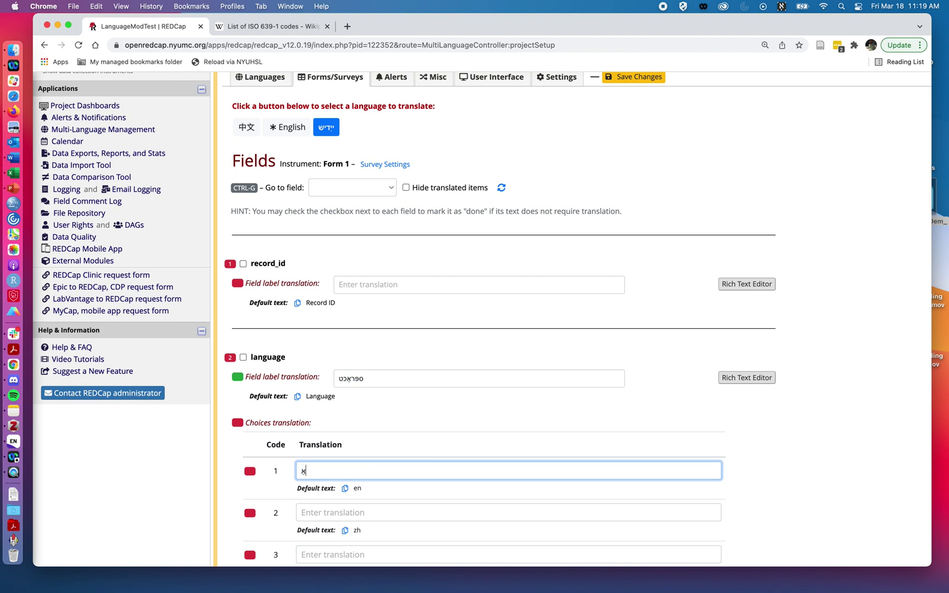
type("ינגל")
key("BackSpace")
key("BackSpace")
key("BackSpace")
key("BackSpace")
key("BackSpace")
type("ענגליש")
left_click(419, 505)
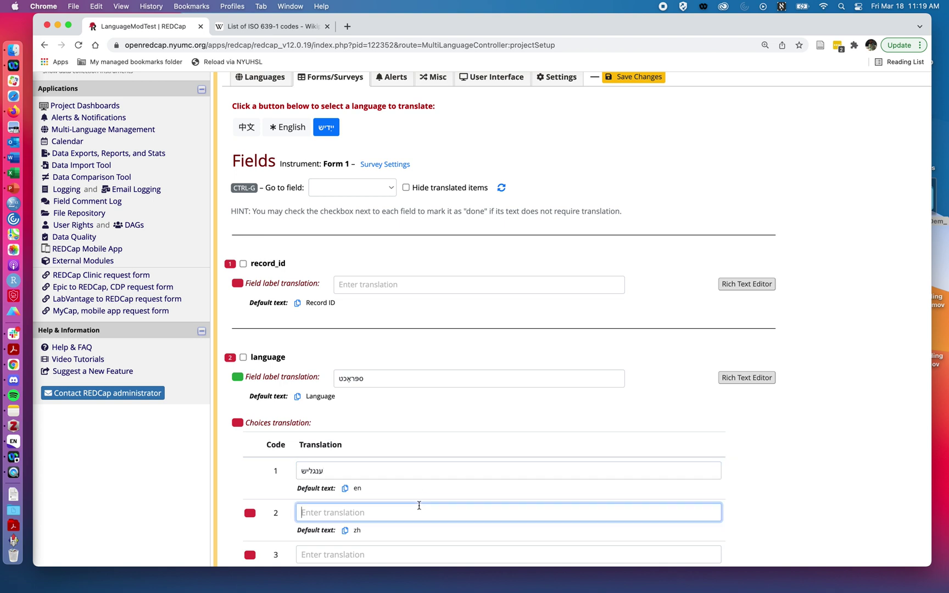
type("כינעסיש")
scroll(402, 462, "down", 3)
left_click(399, 459)
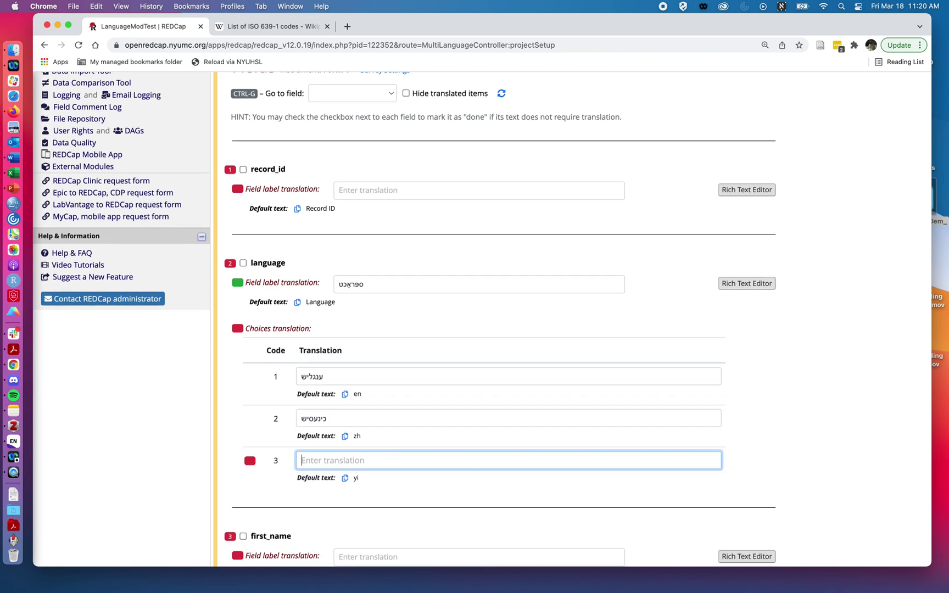
type("יידיש")
Translate the first_name label as 'וואָס איז דײַן ערסטער נאָמען?'
scroll(416, 511, "down", 3)
left_click(417, 493)
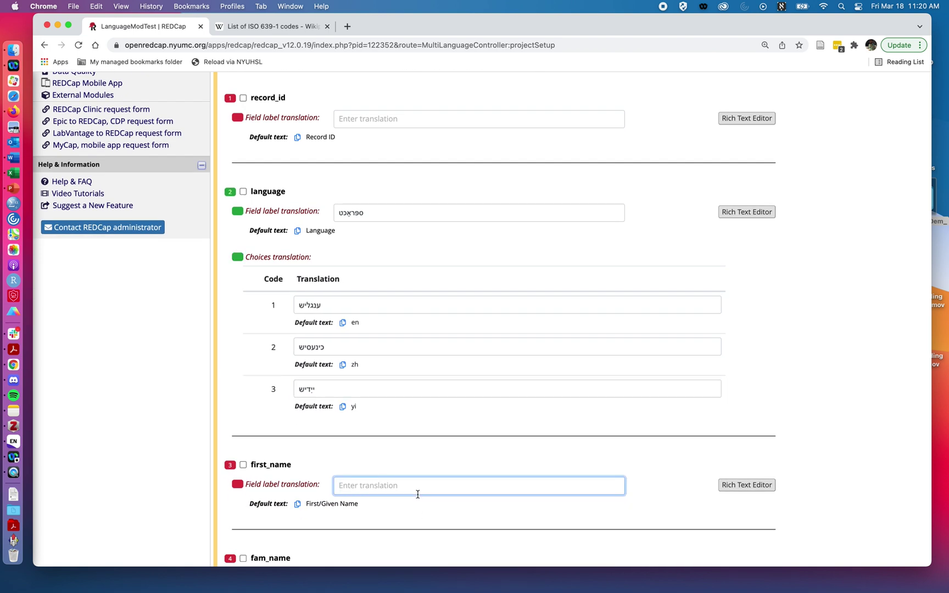
type("וואָס איז דײַן ערסטער נאָמען?")
key("BackSpace")
type("ן?")
scroll(413, 500, "down", 5)
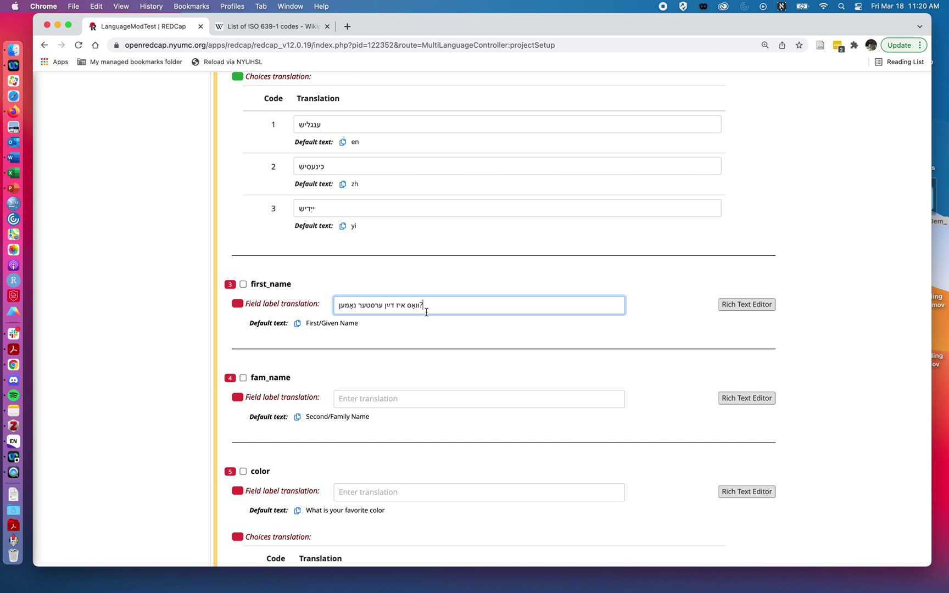
scroll(426, 311, "up", 8)
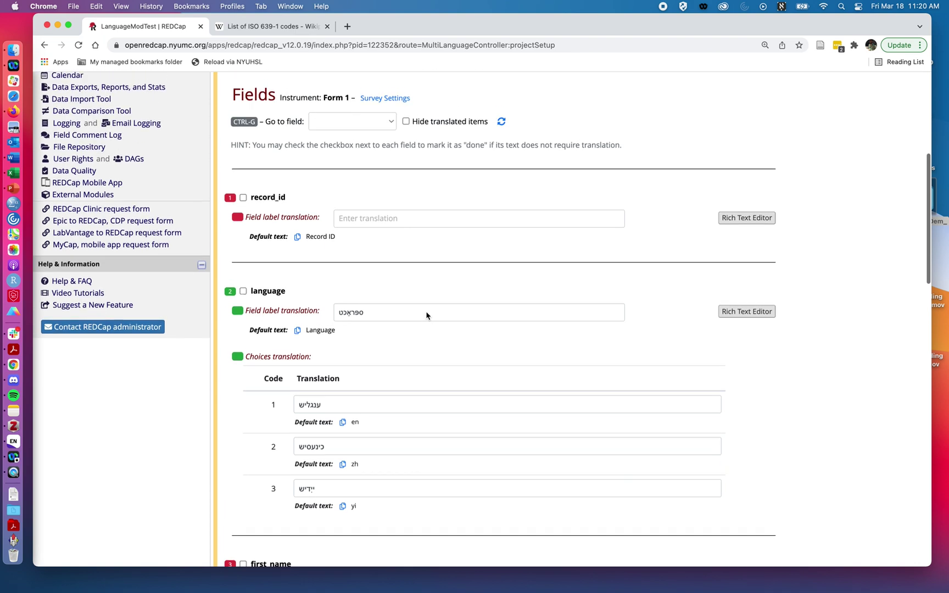
scroll(426, 314, "up", 3)
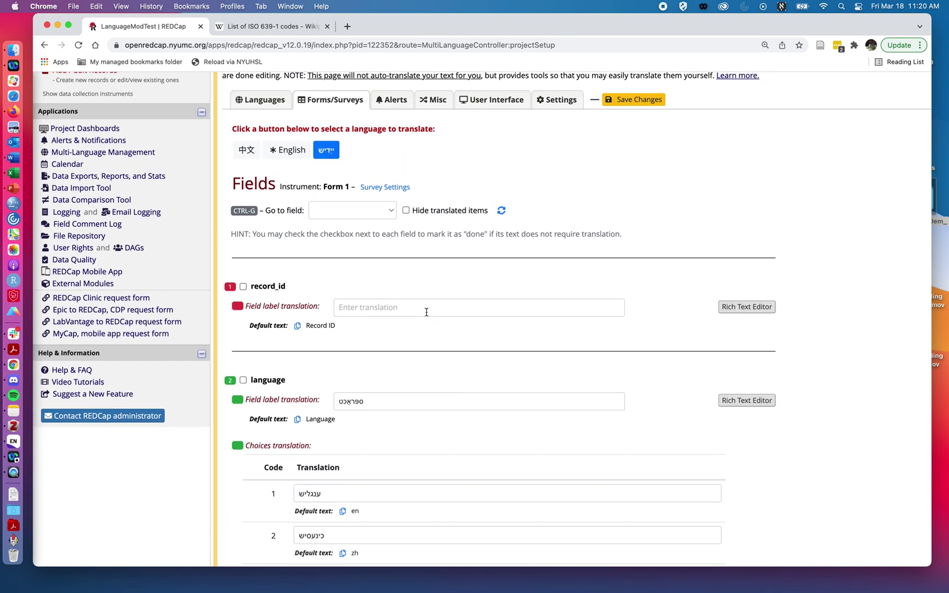
scroll(426, 312, "up", 1)
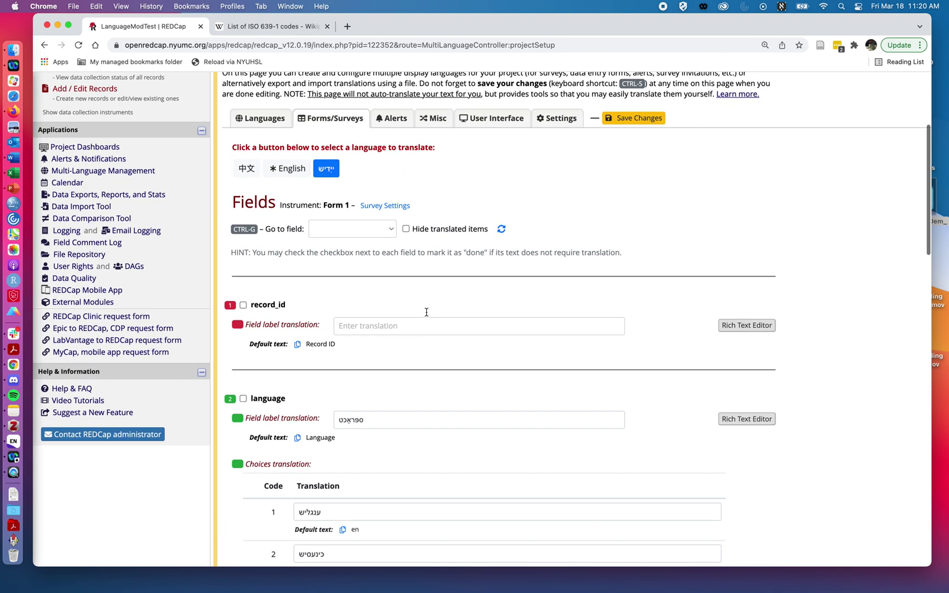